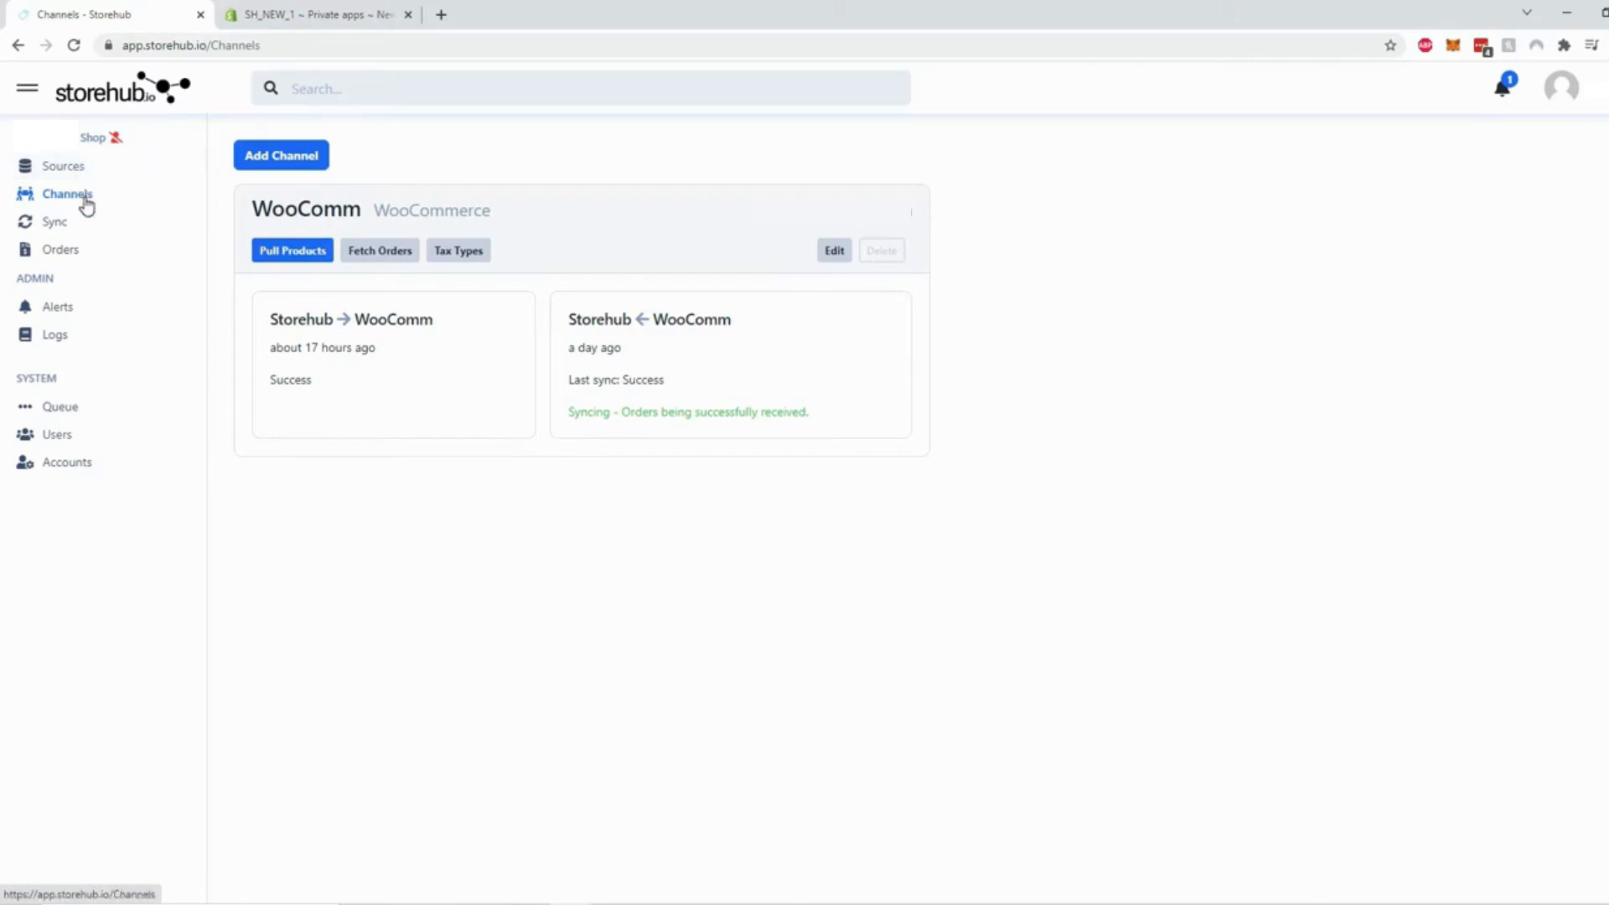
Add a new channel with Shopify as the channel type and submit it
left_click(279, 162)
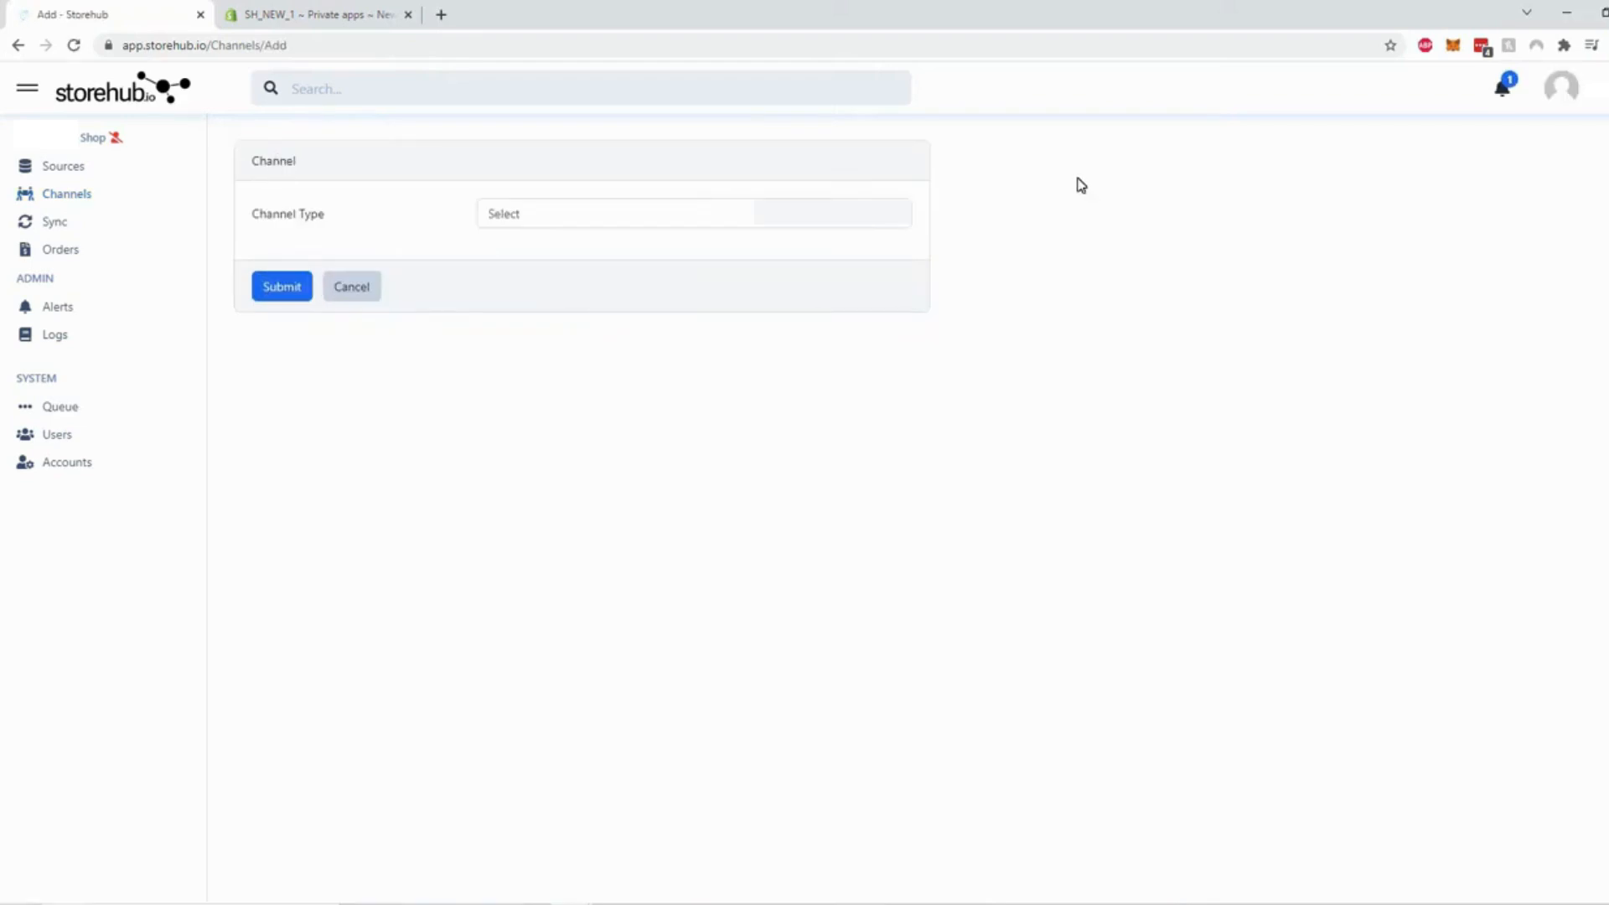
left_click(900, 211)
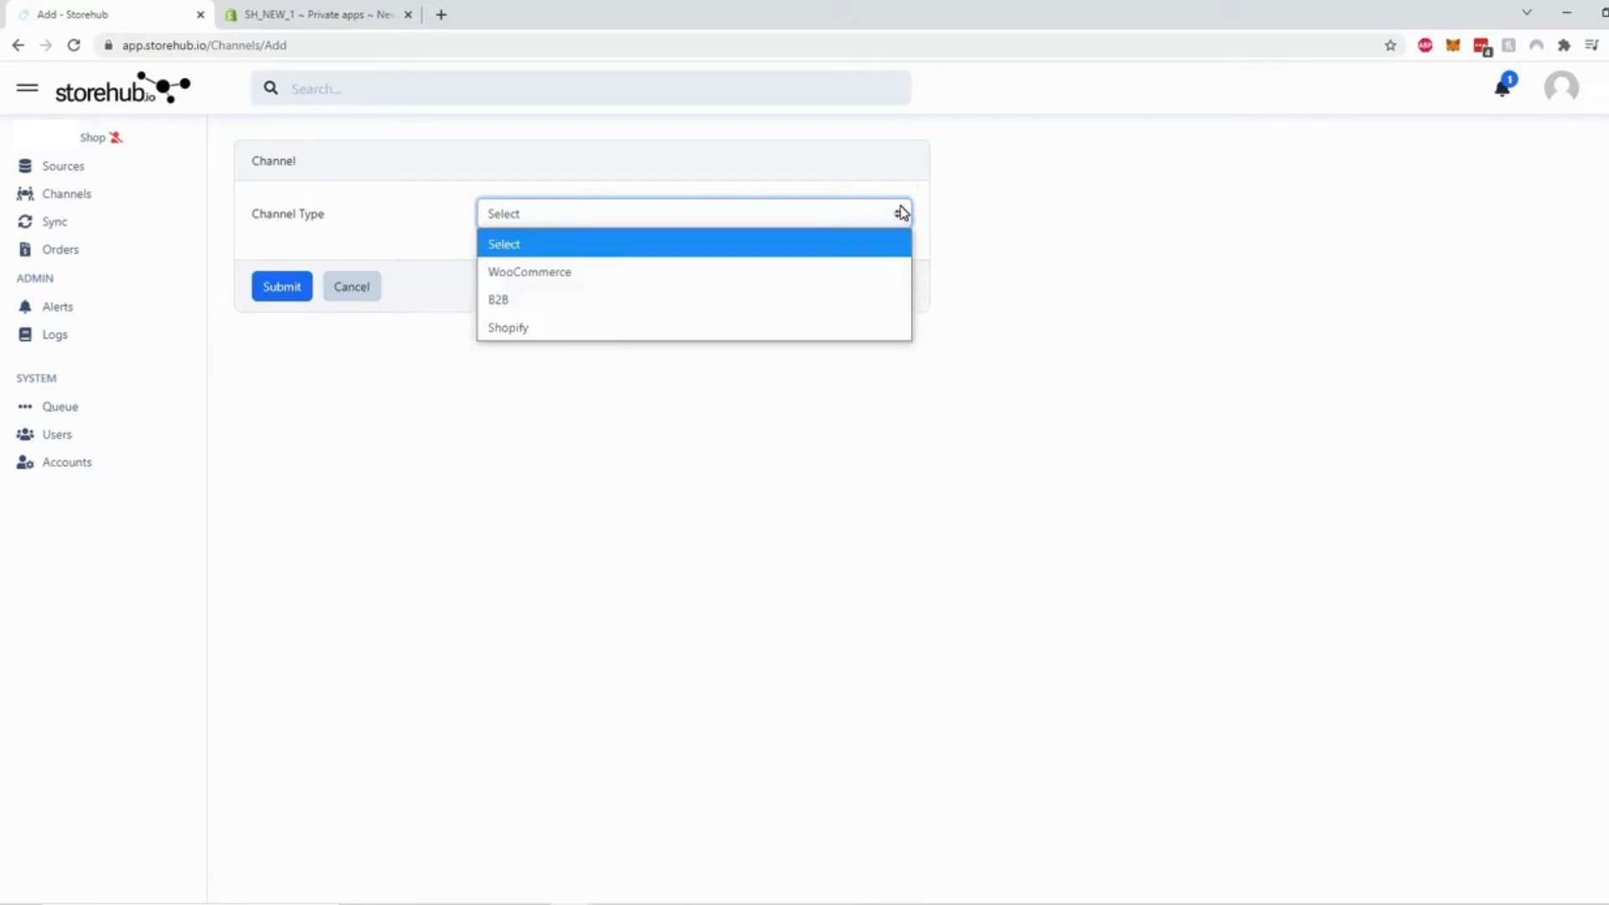
left_click(837, 315)
left_click(282, 285)
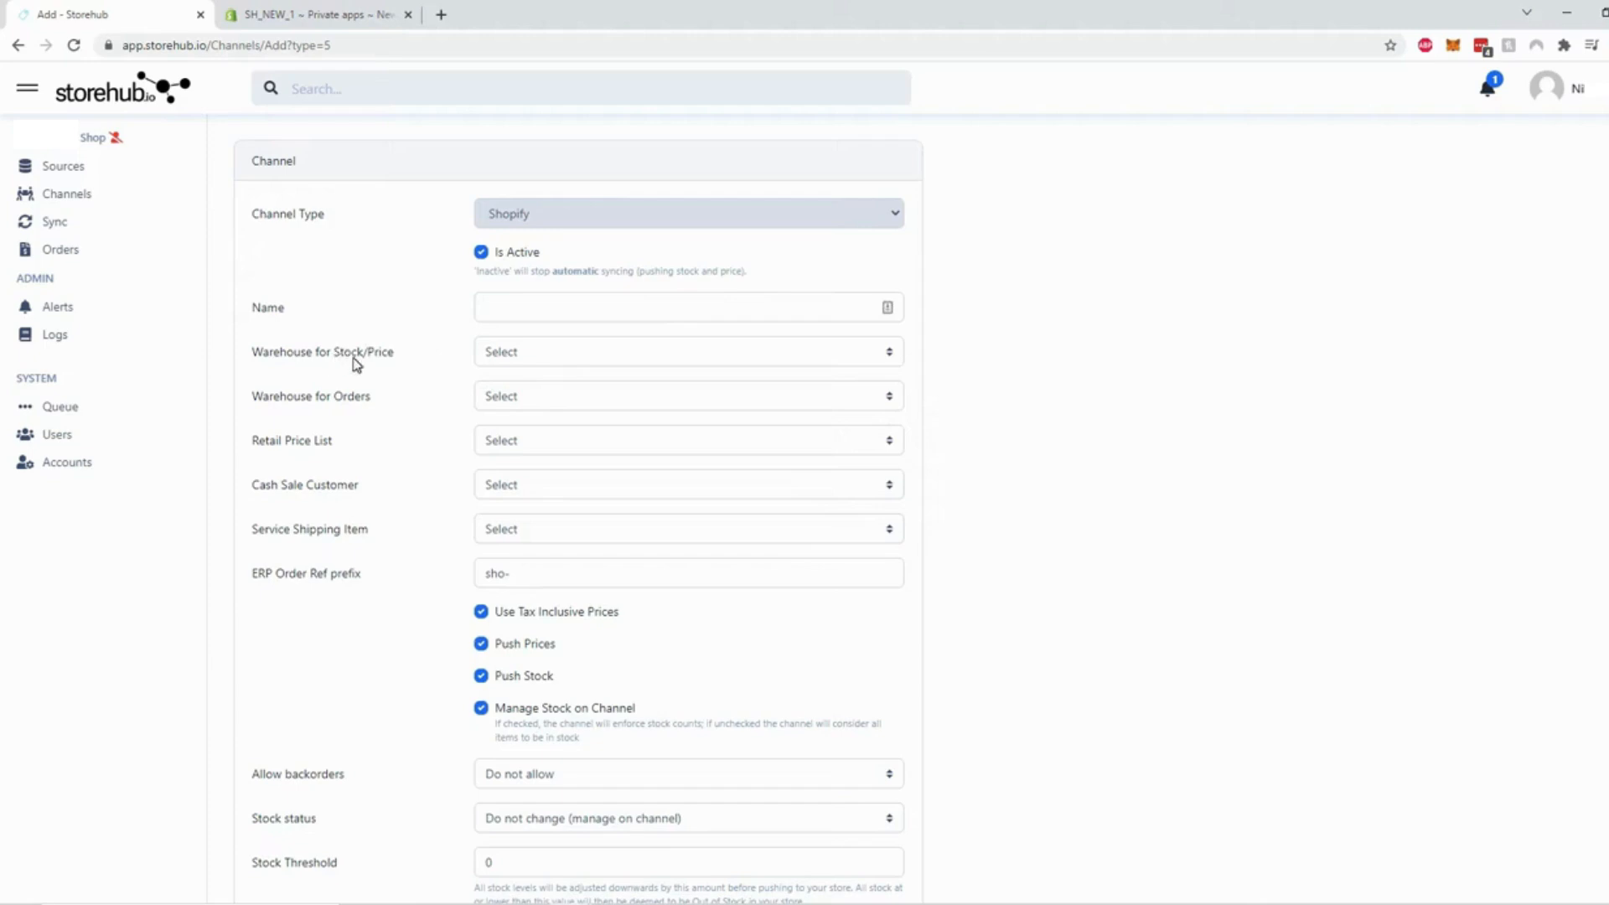
Set the stock/price and order warehouses to Default Warehouse and retail prices to Default Price List
left_click(536, 356)
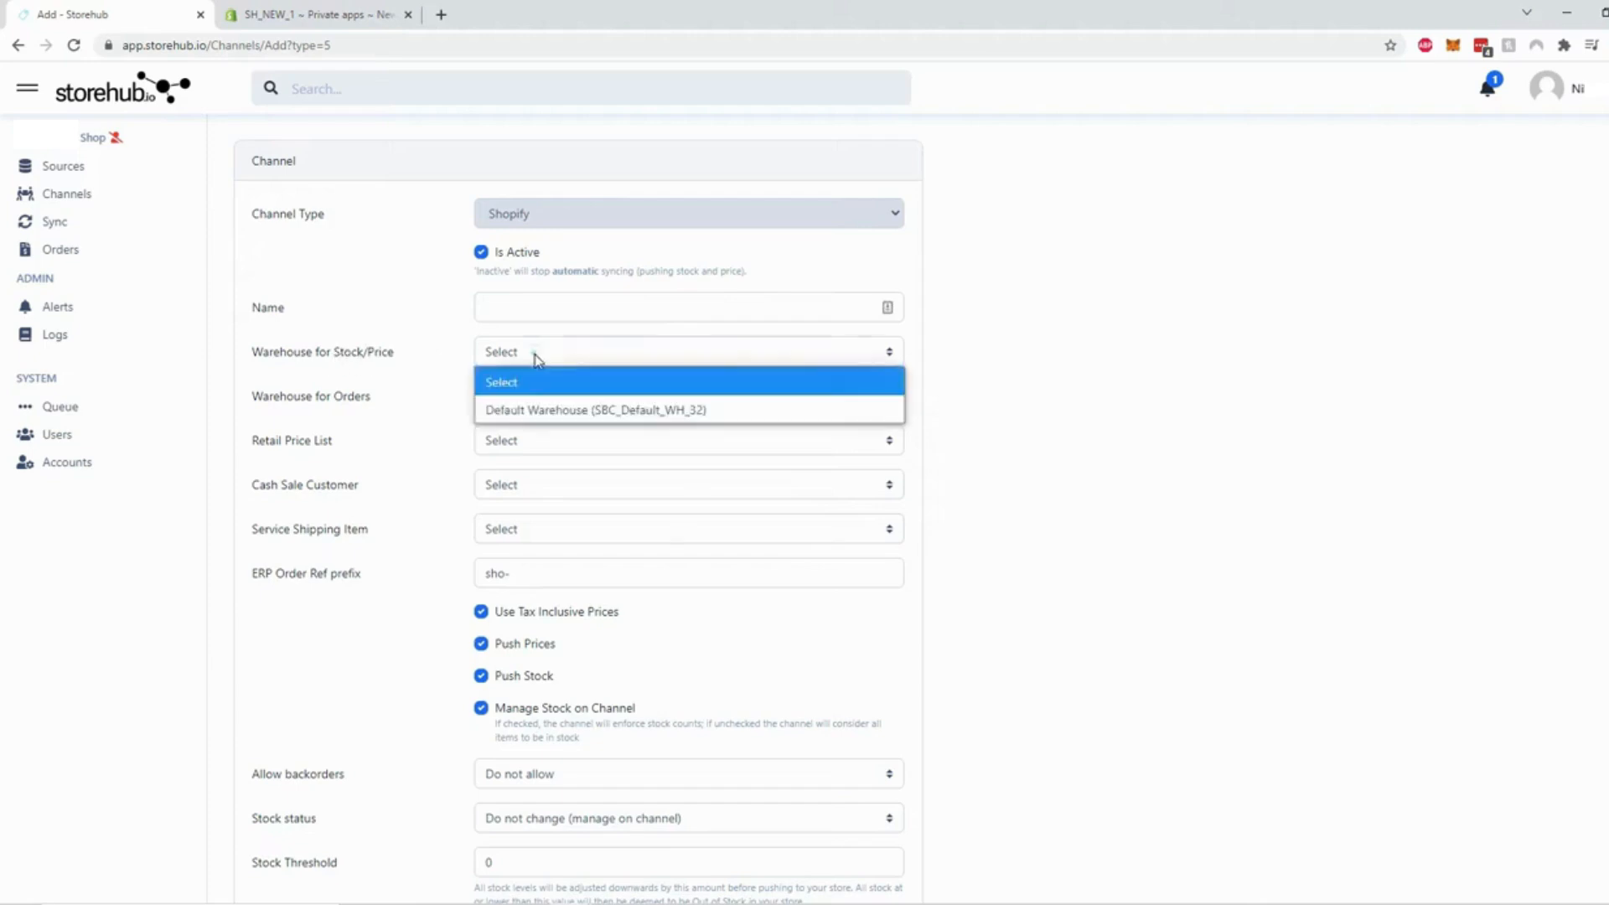
left_click(556, 408)
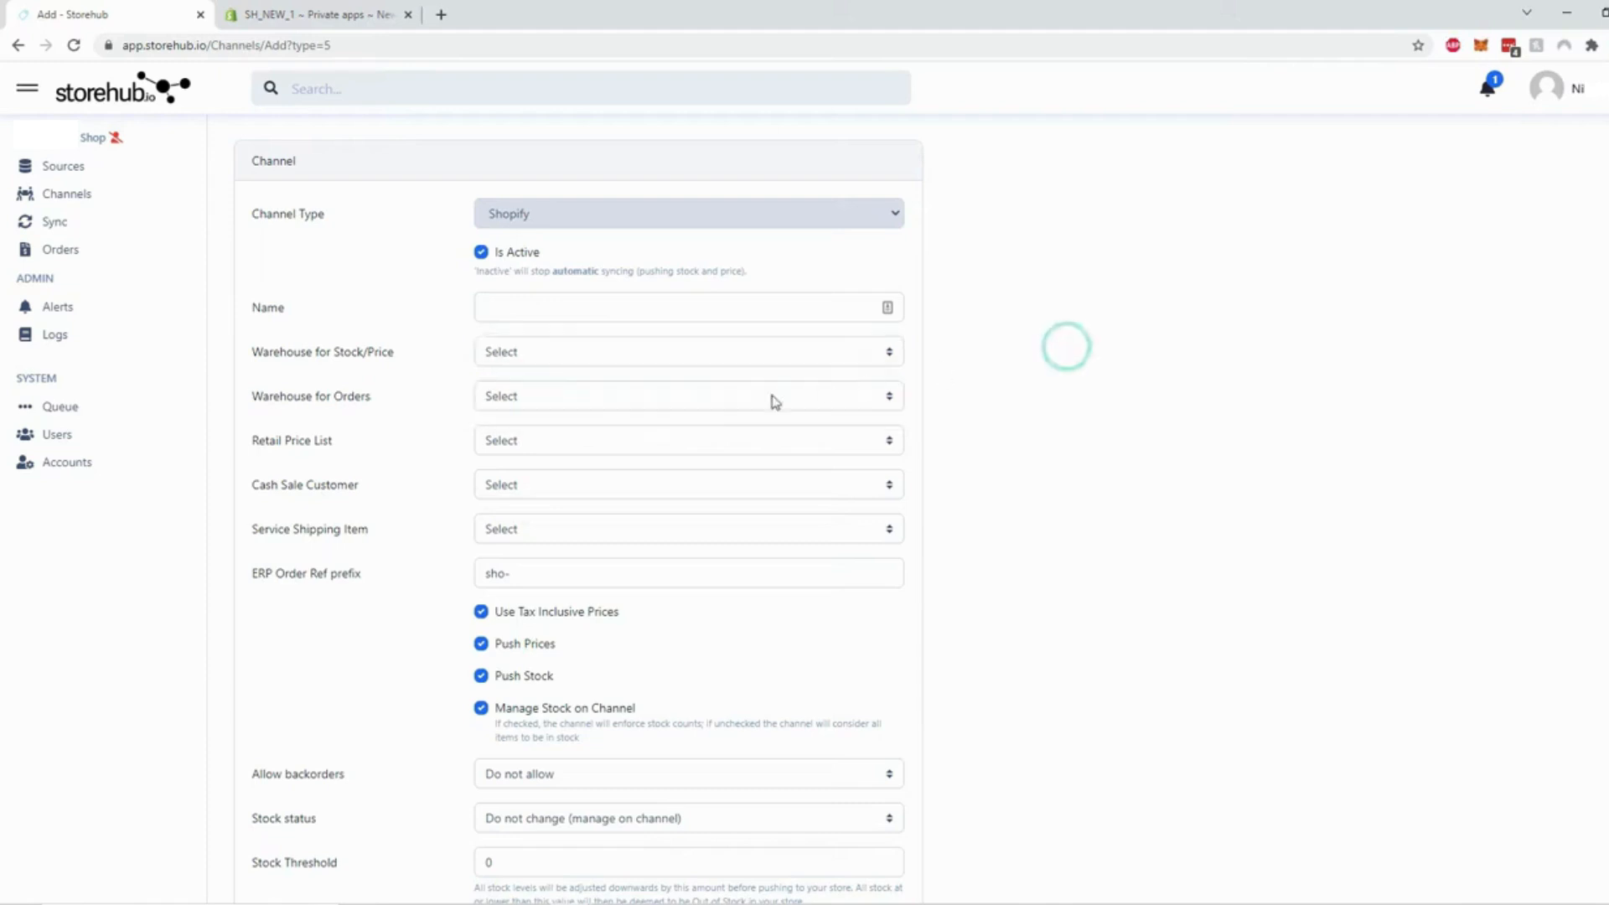
left_click(590, 397)
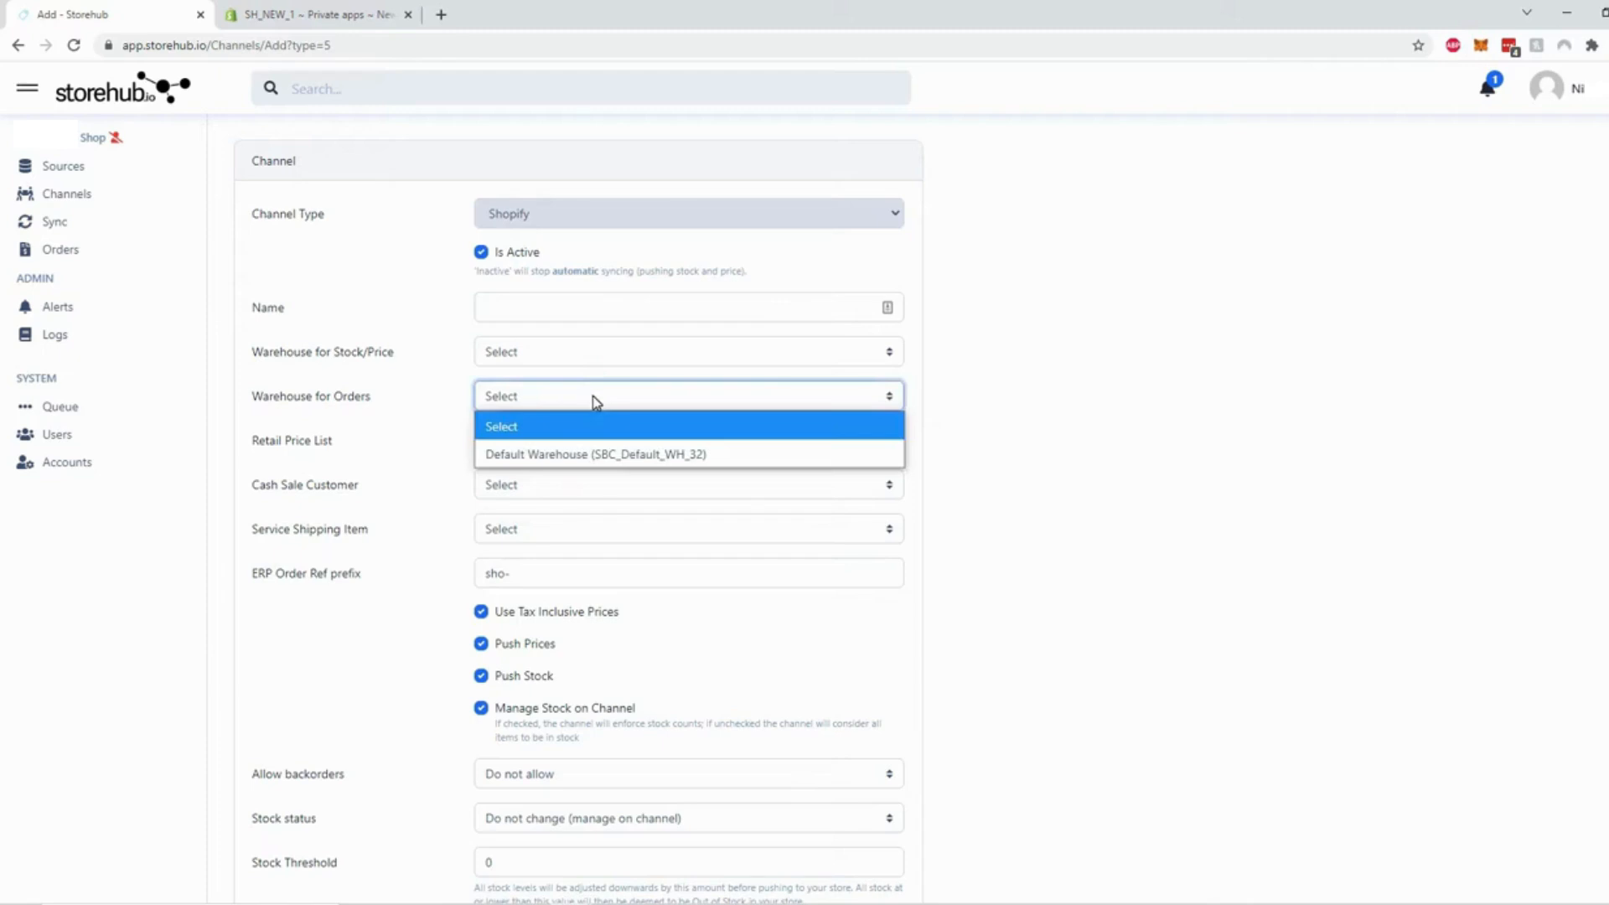
left_click(687, 453)
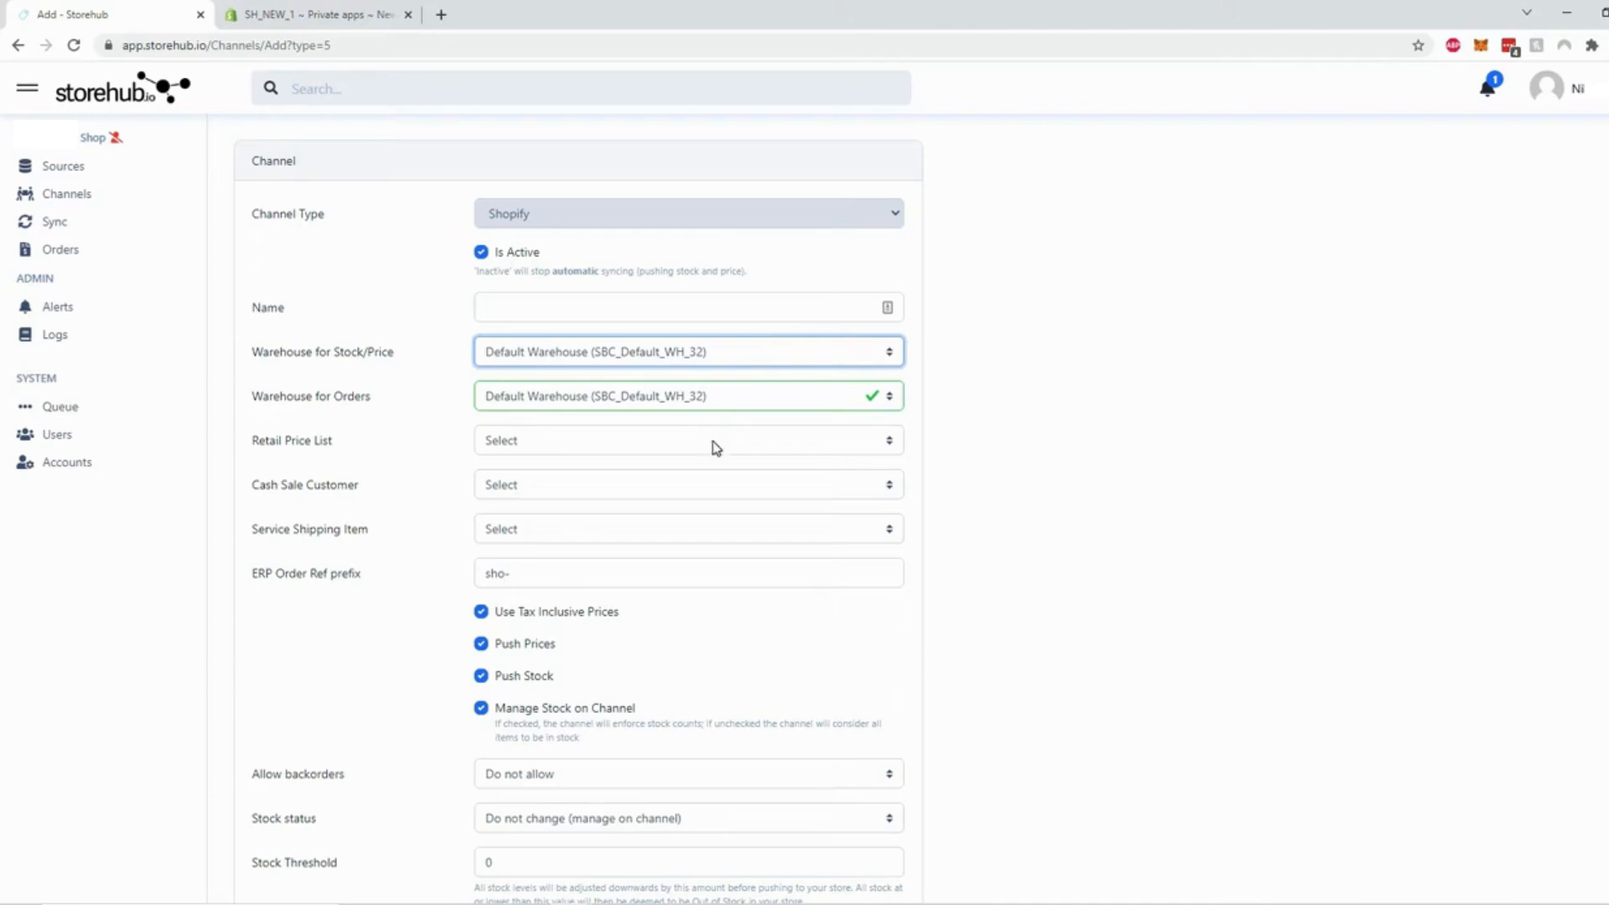
left_click(715, 445)
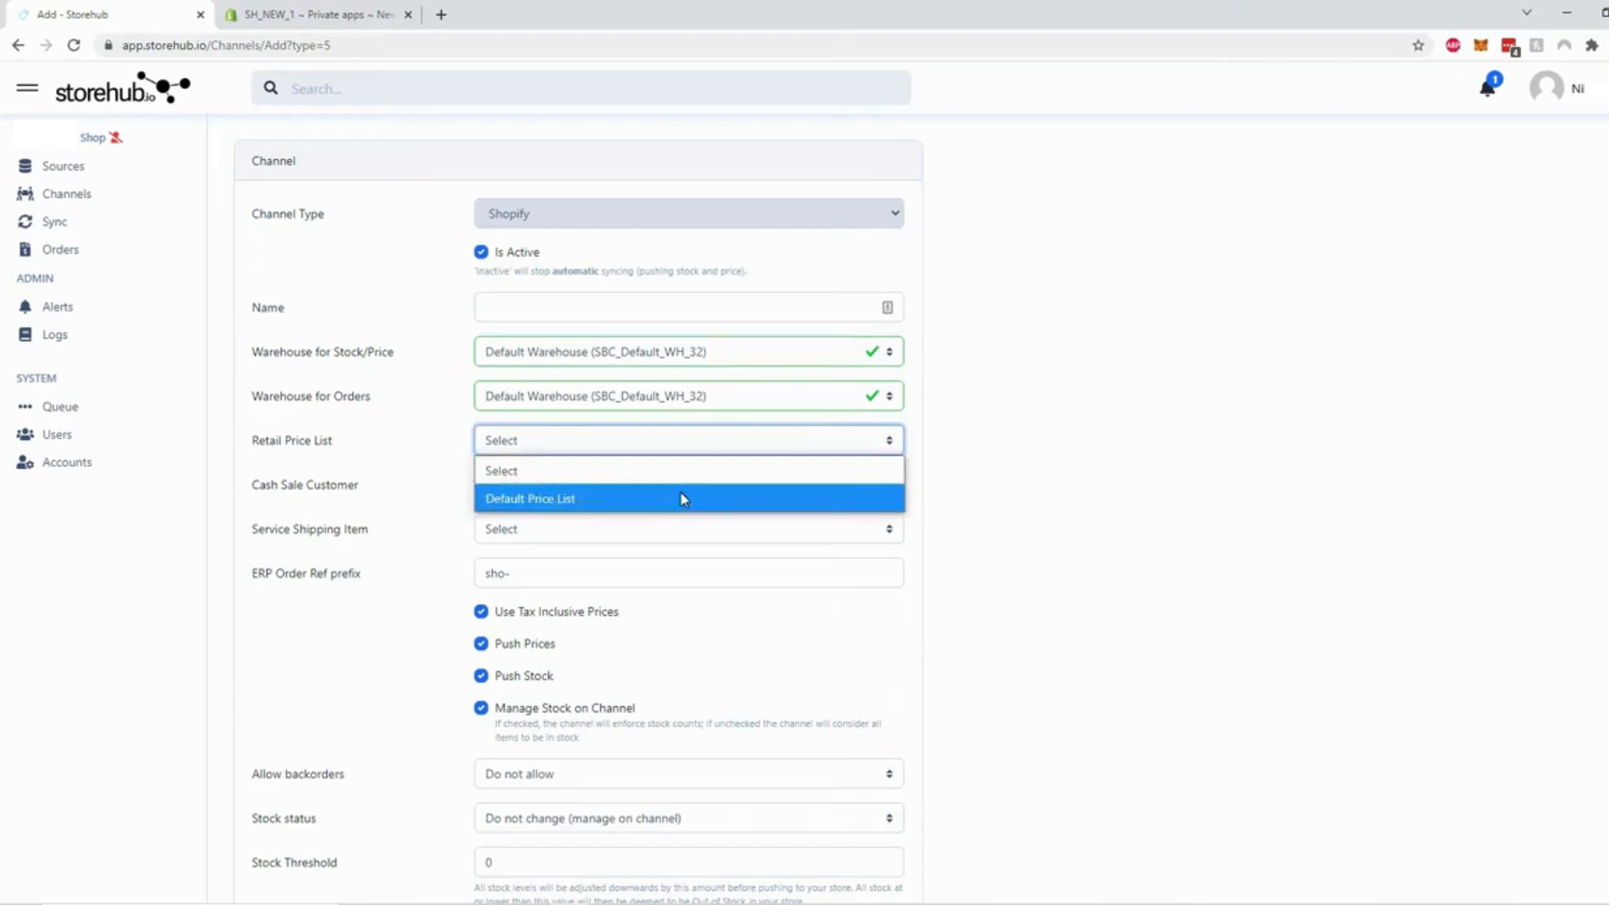
left_click(683, 499)
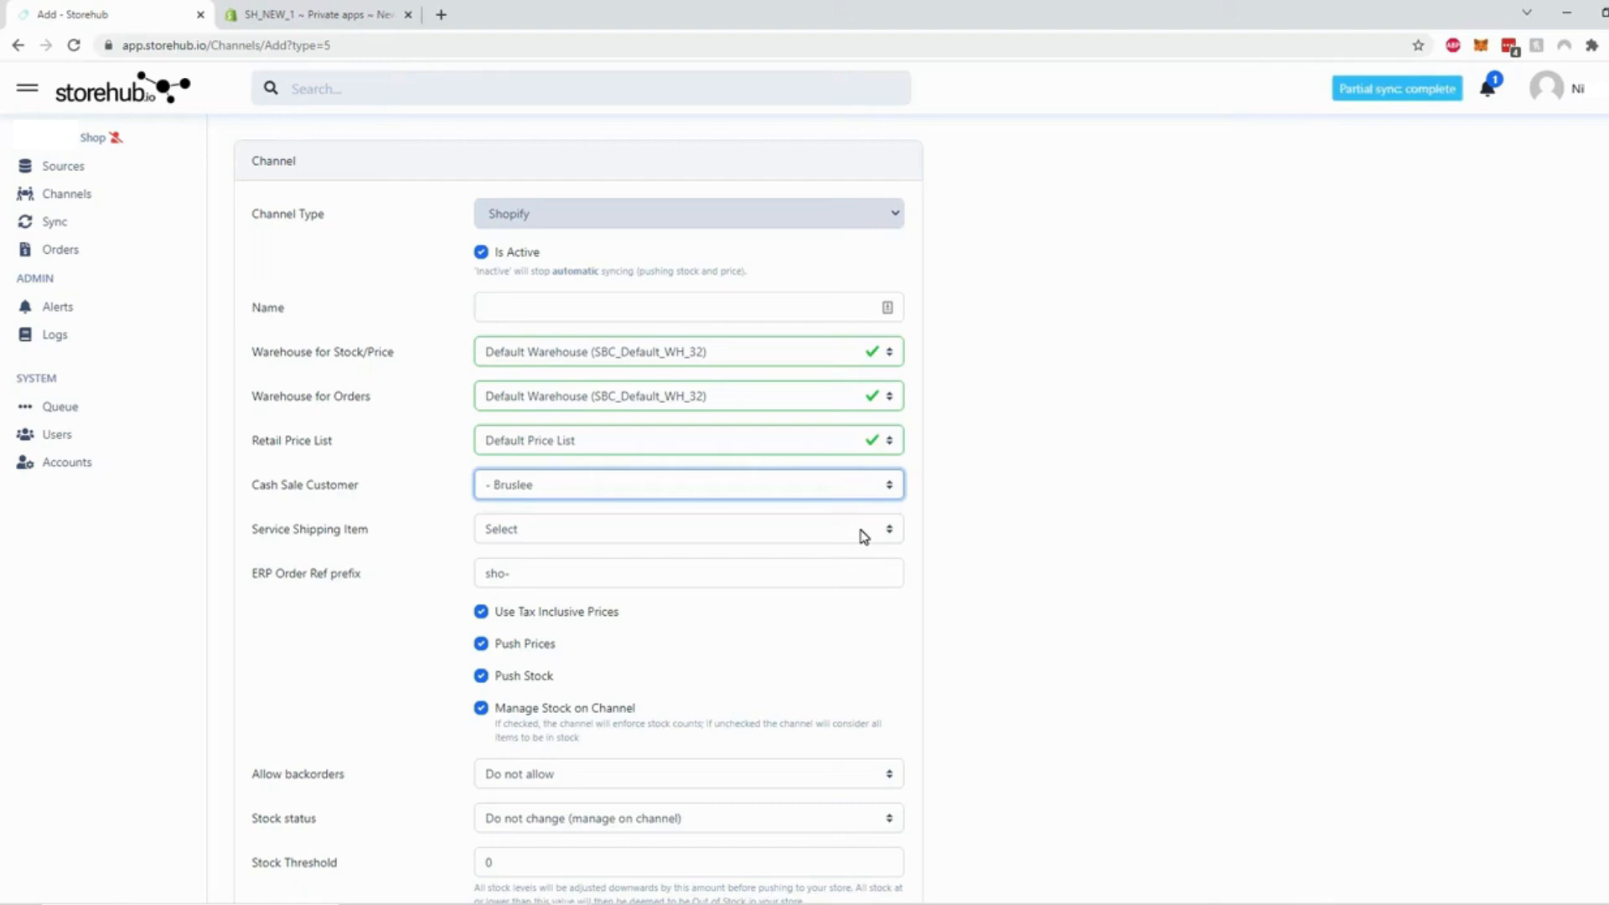
Set the shipping item to 'Ship - Shipping within South Africa' and select the 'sho' order prefix
left_click(862, 536)
left_click(632, 558)
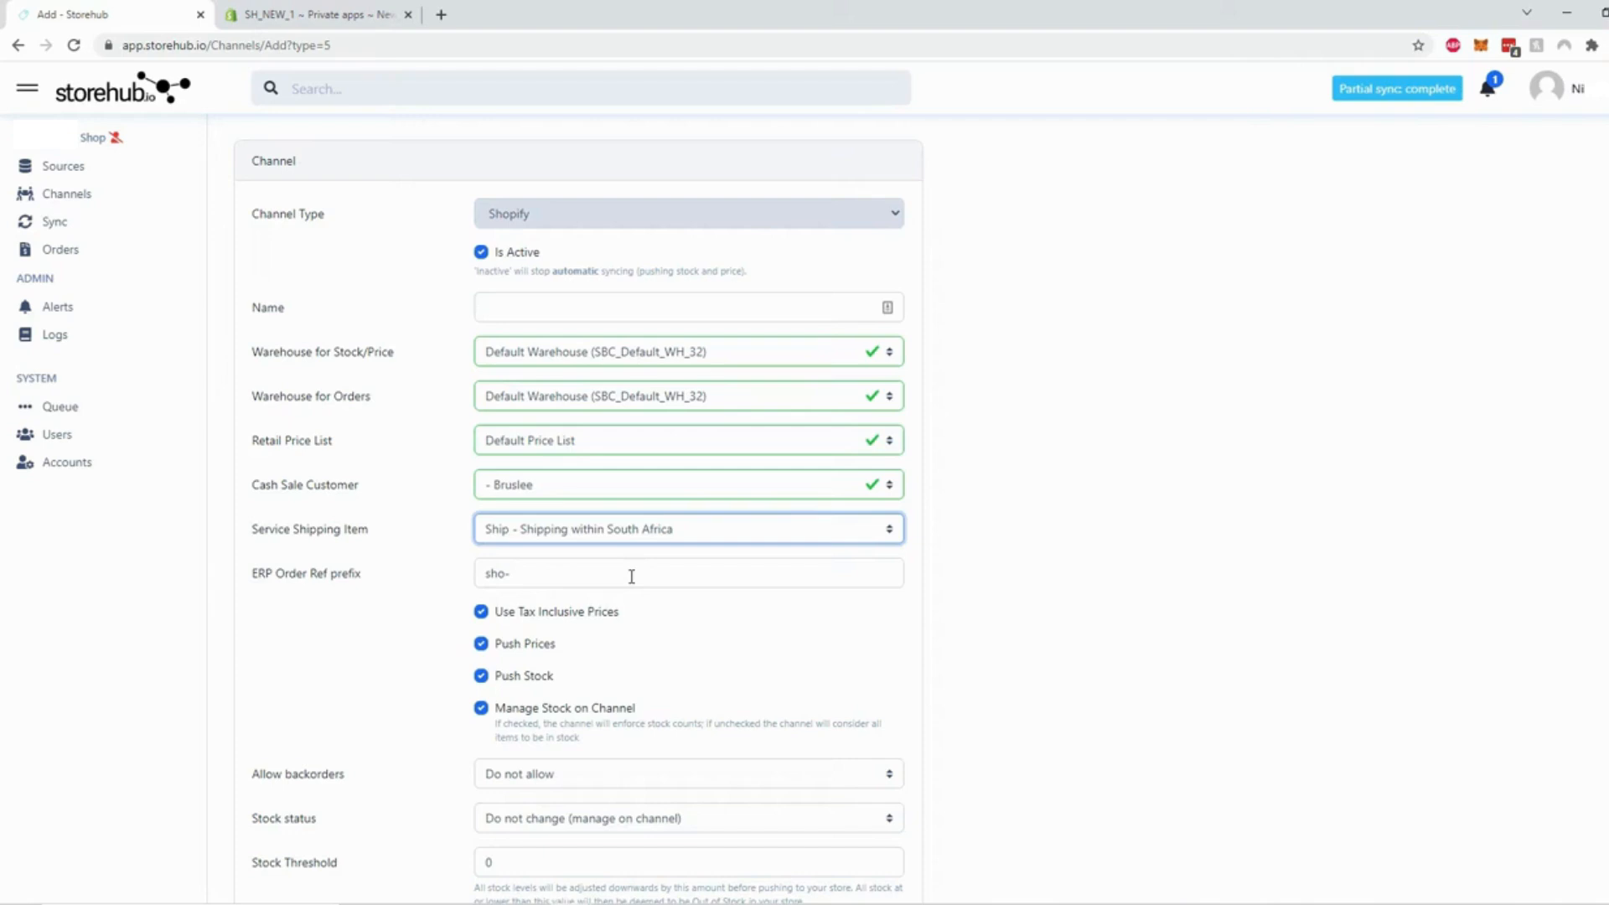
left_click(503, 572)
double_click(493, 573)
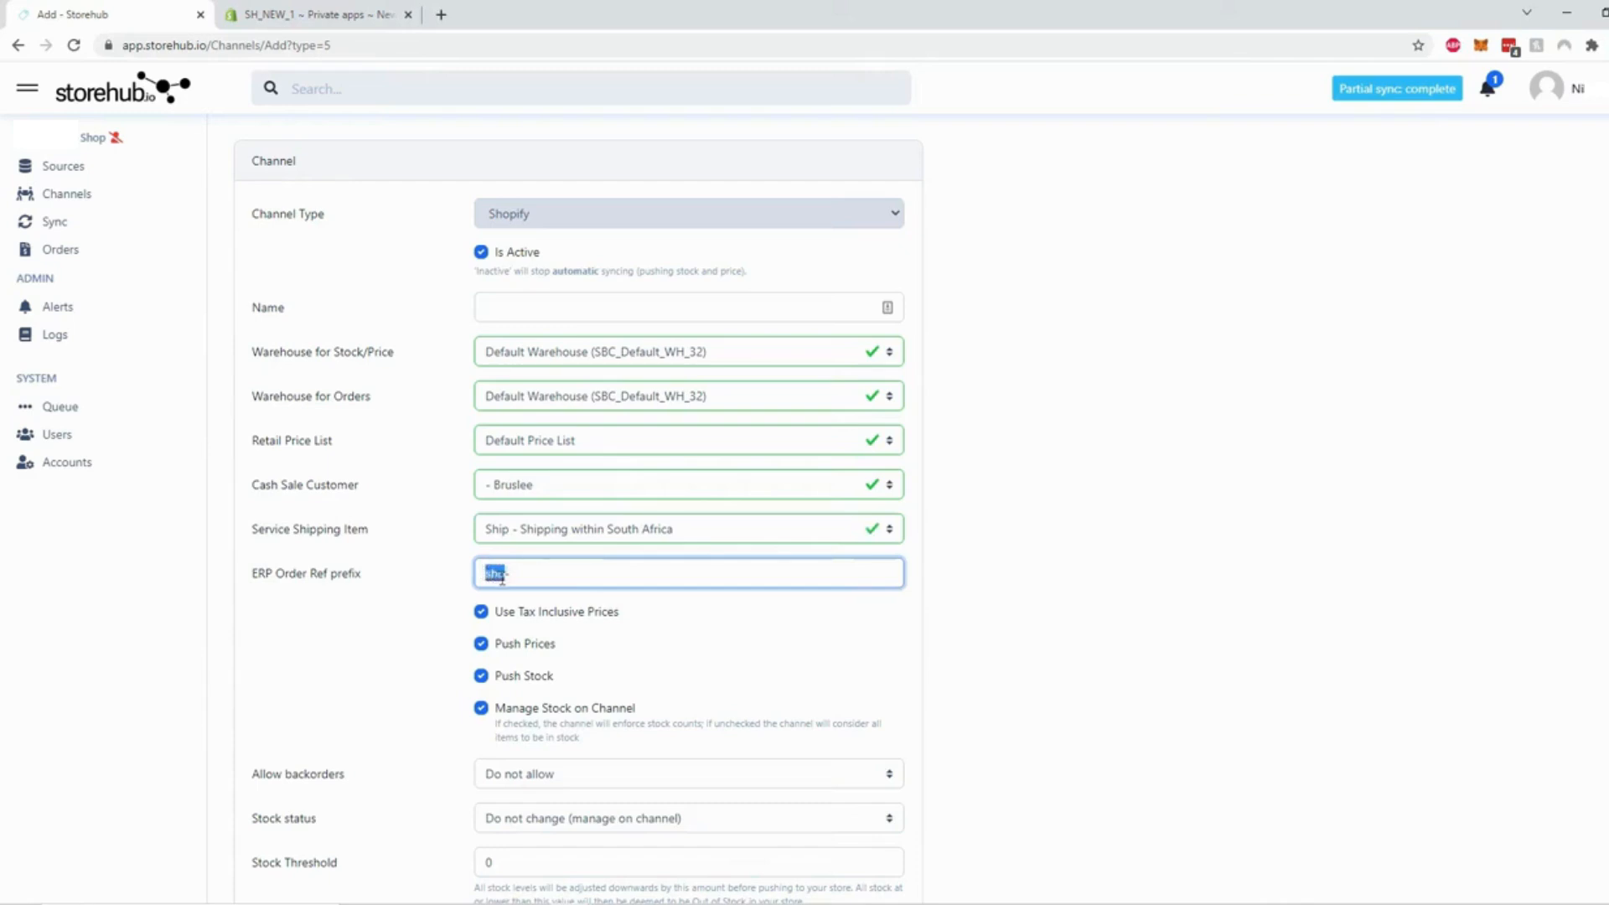
Set the Stock Threshold to 5
scroll(603, 480, "down", 2)
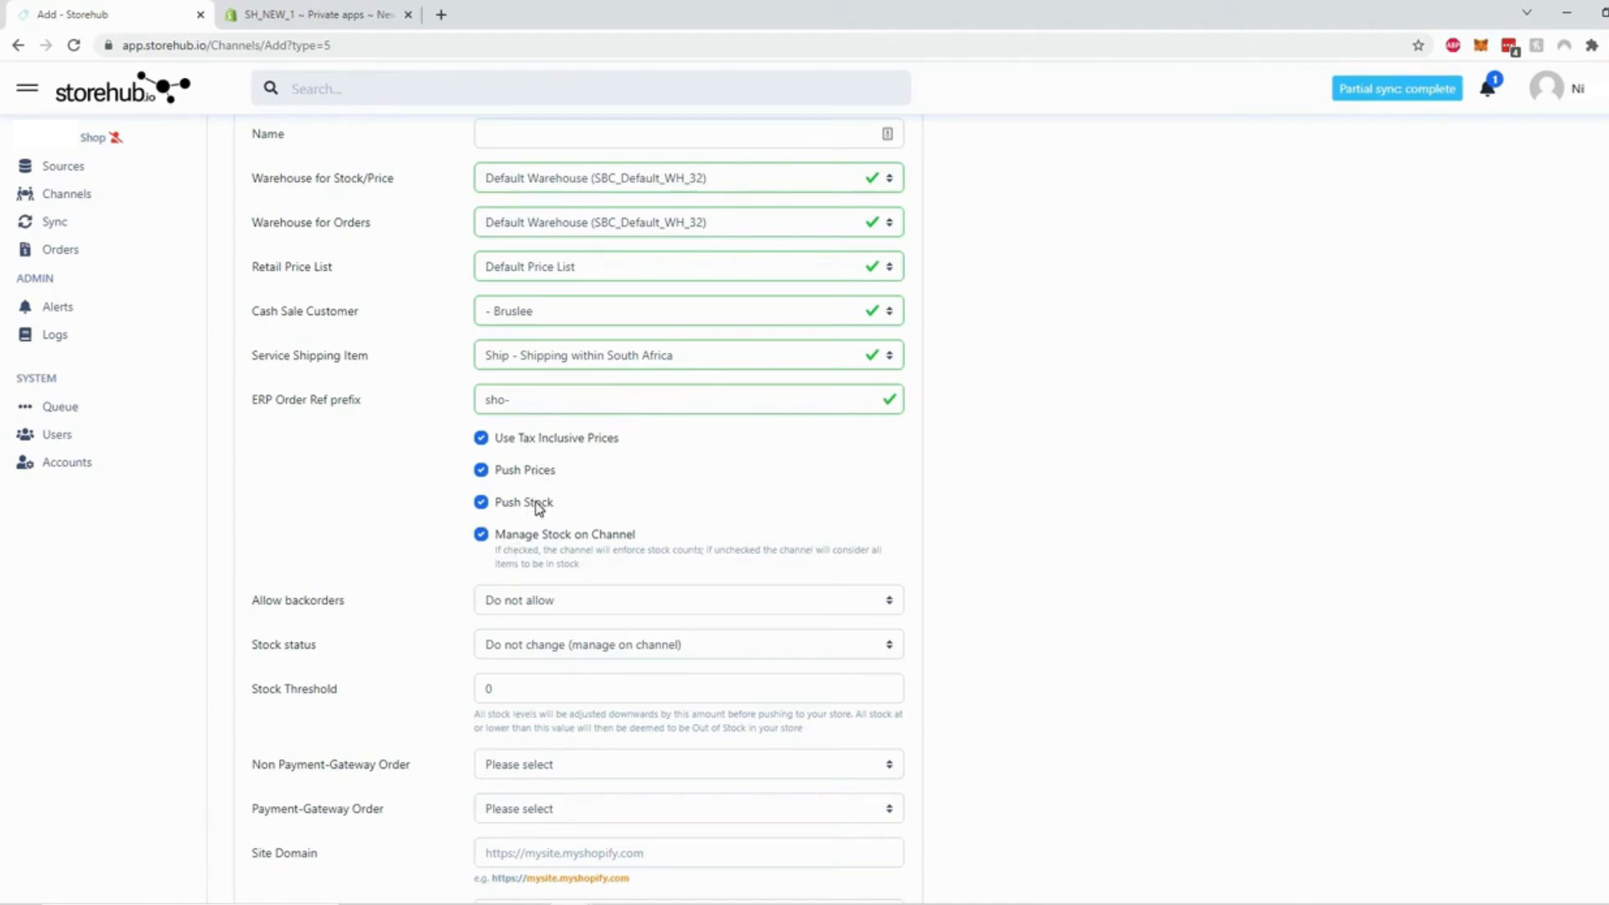
scroll(829, 467, "down", 2)
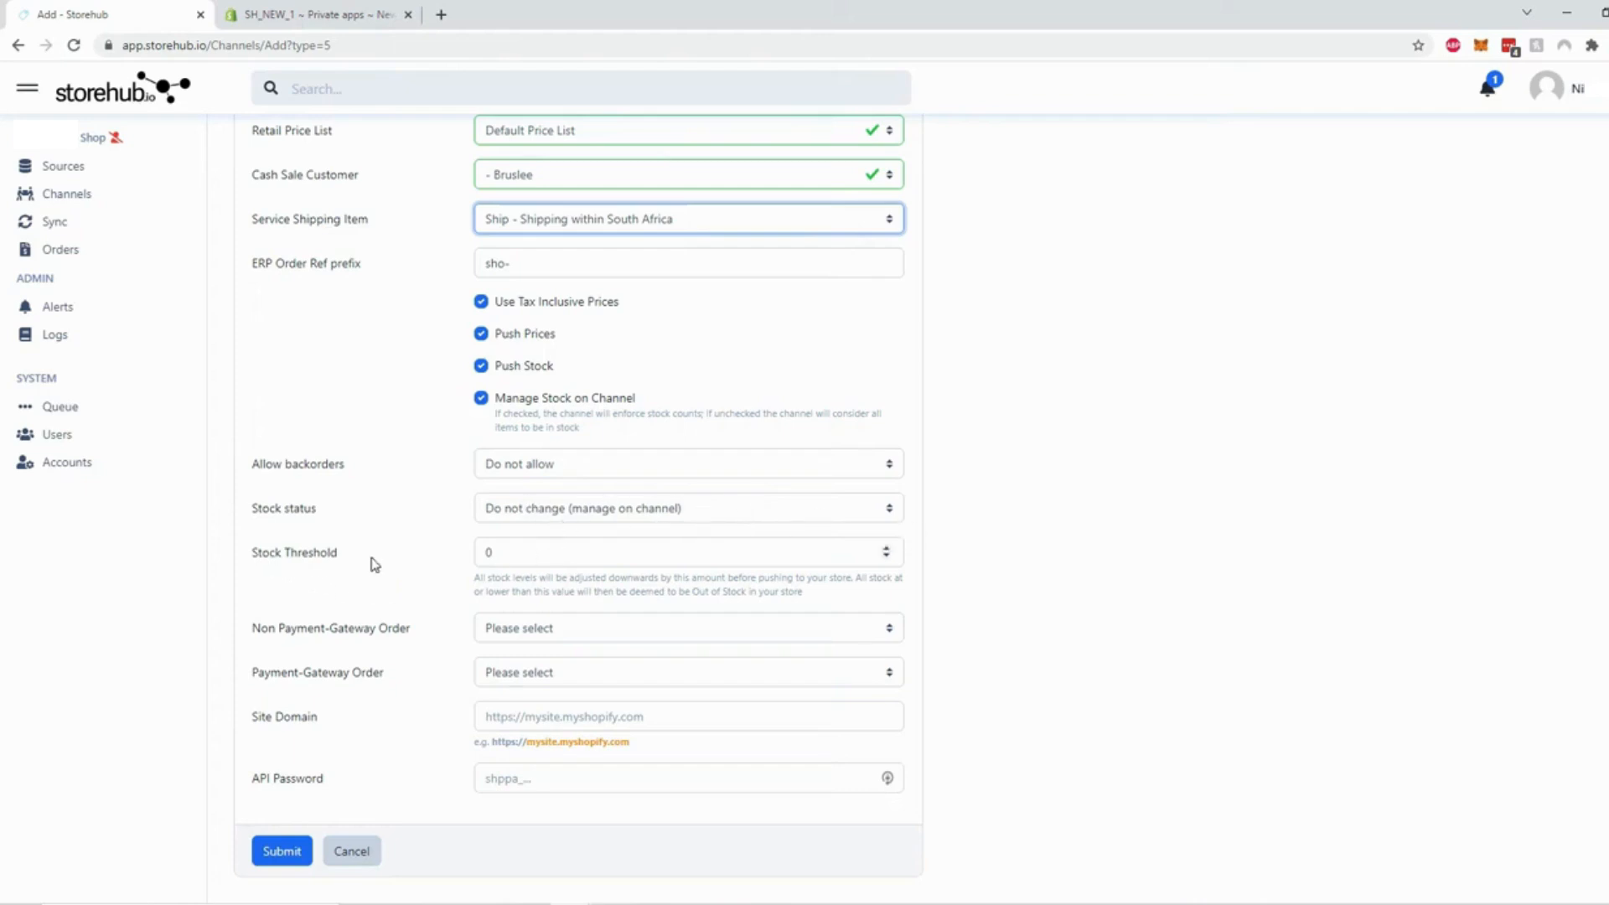
double_click(486, 552)
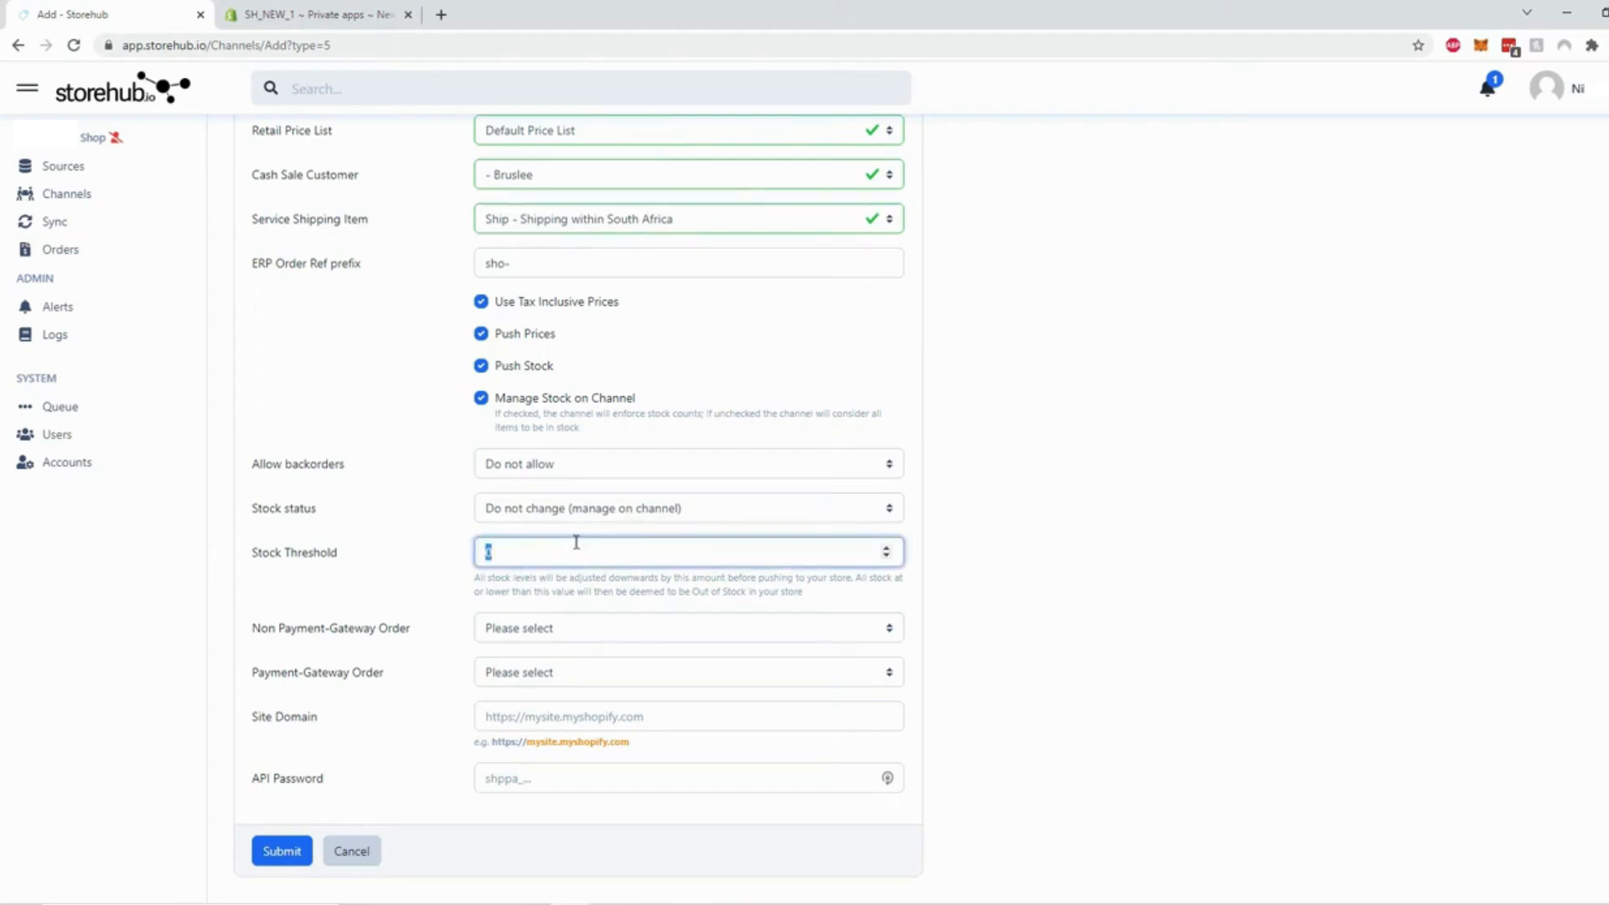
type("5")
Record non-gateway orders as Quote and gateway orders as Sales Order
left_click(524, 632)
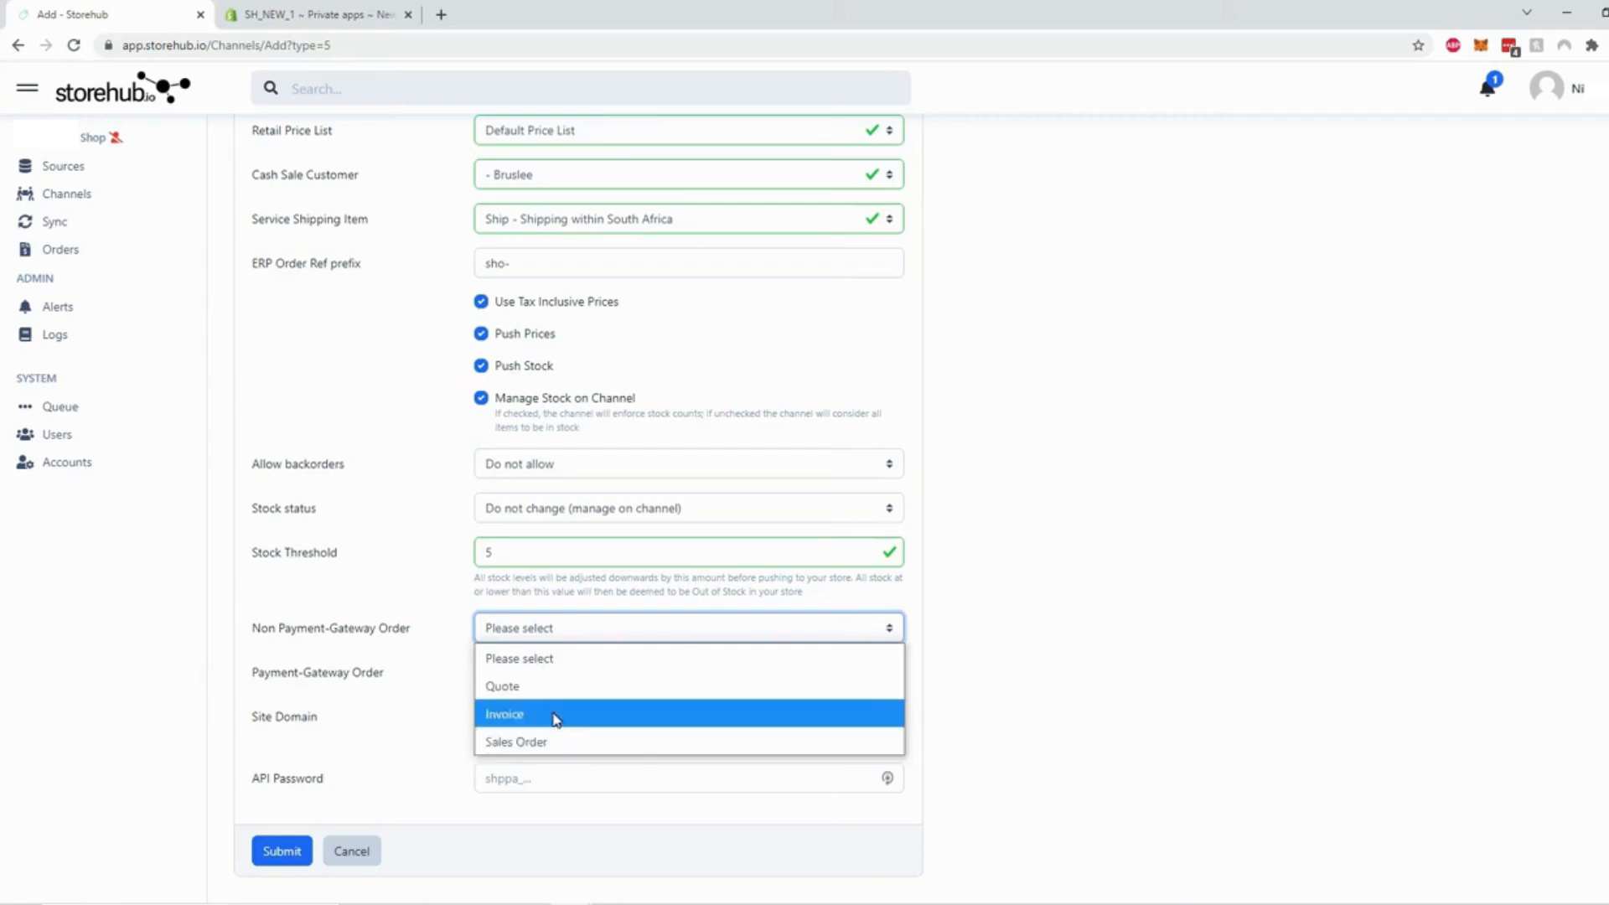
left_click(551, 687)
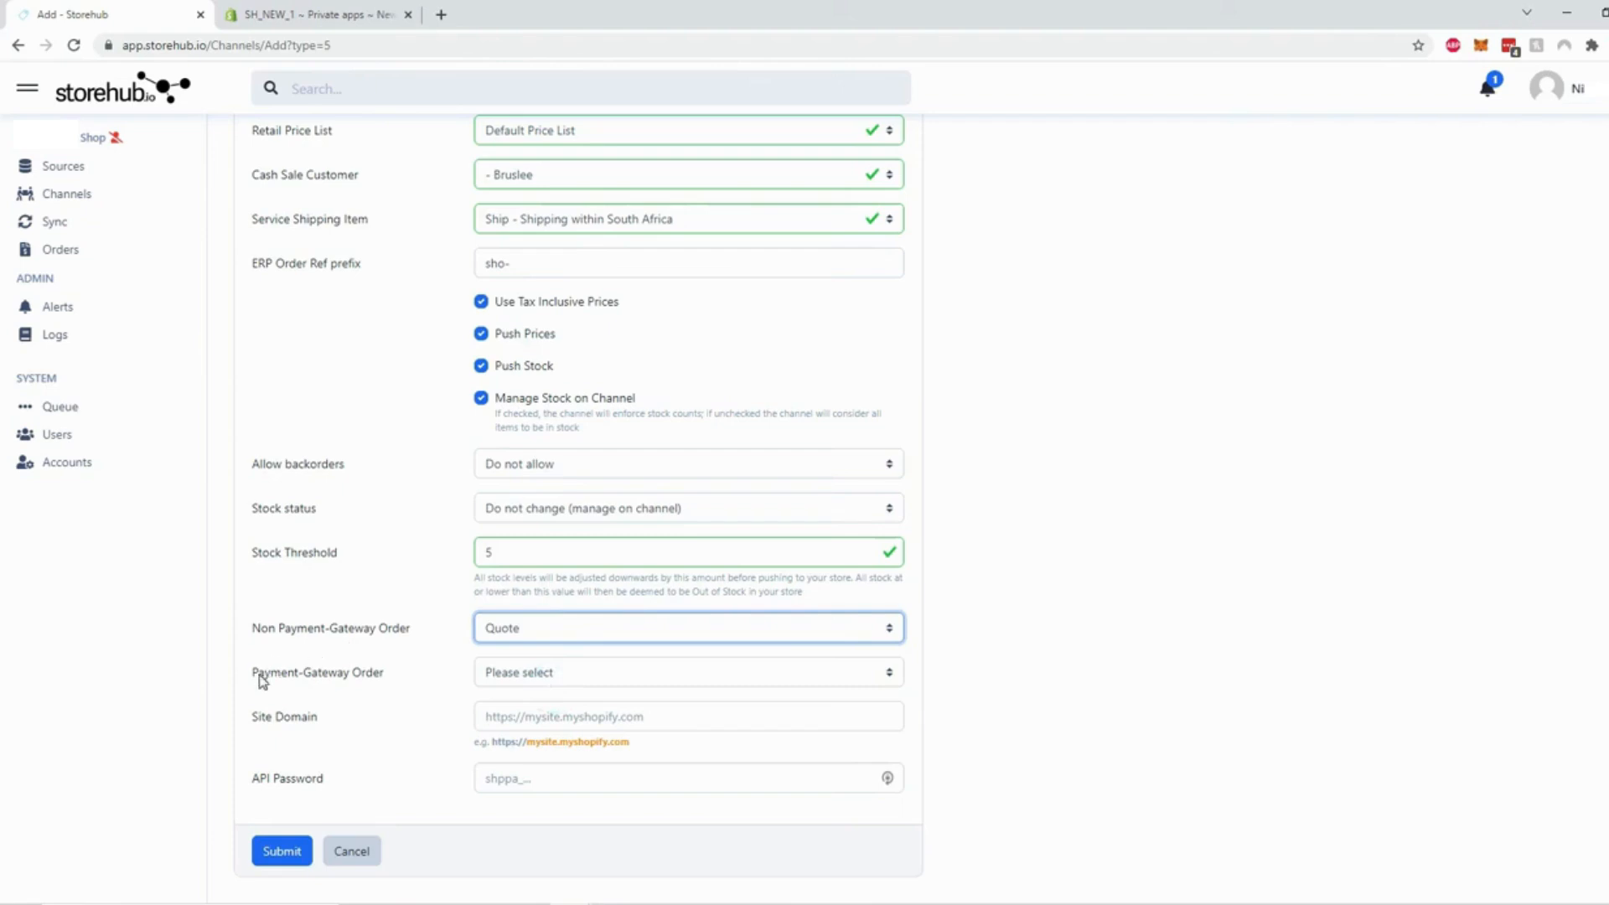
left_click(549, 674)
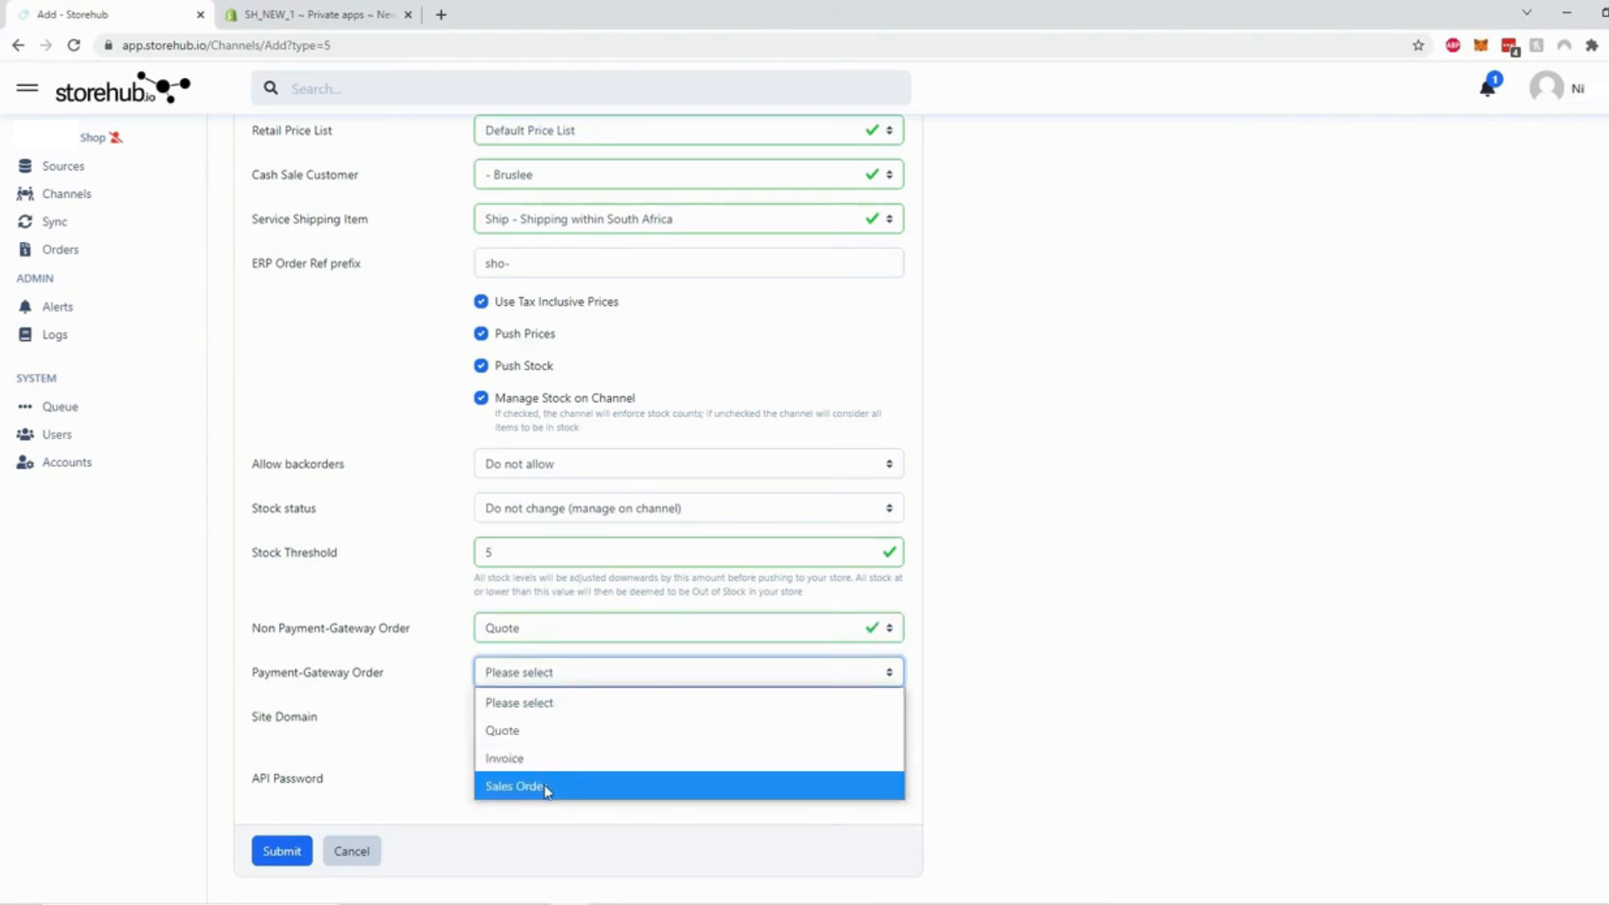
left_click(543, 786)
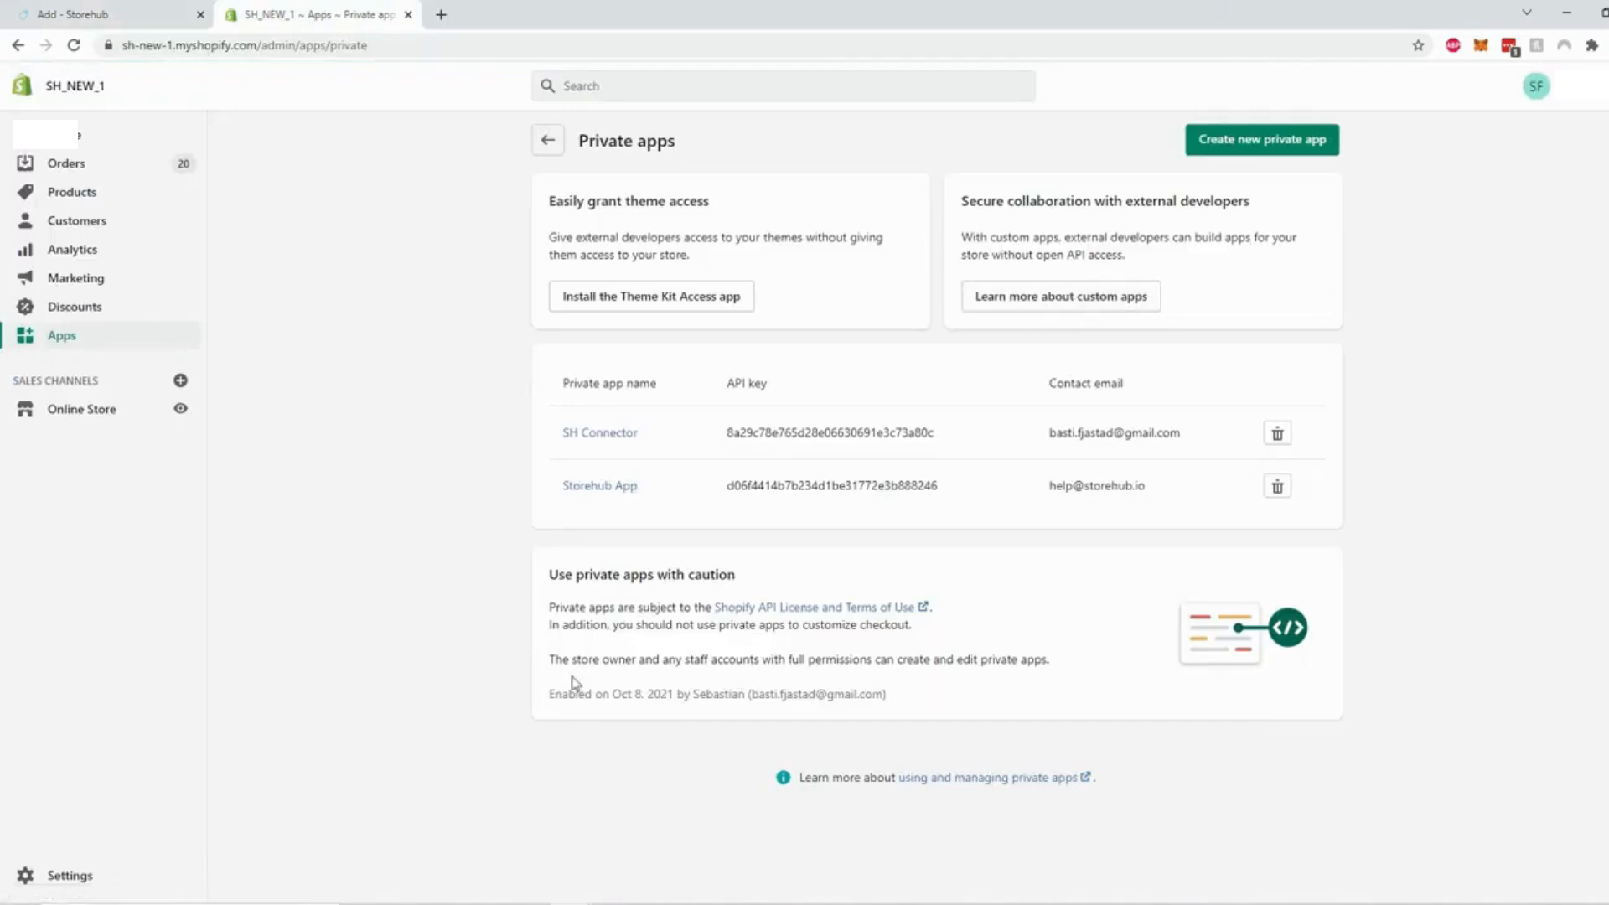
Start a new Shopify private app and enter the support e-mail as emergency developer email
left_click(1272, 146)
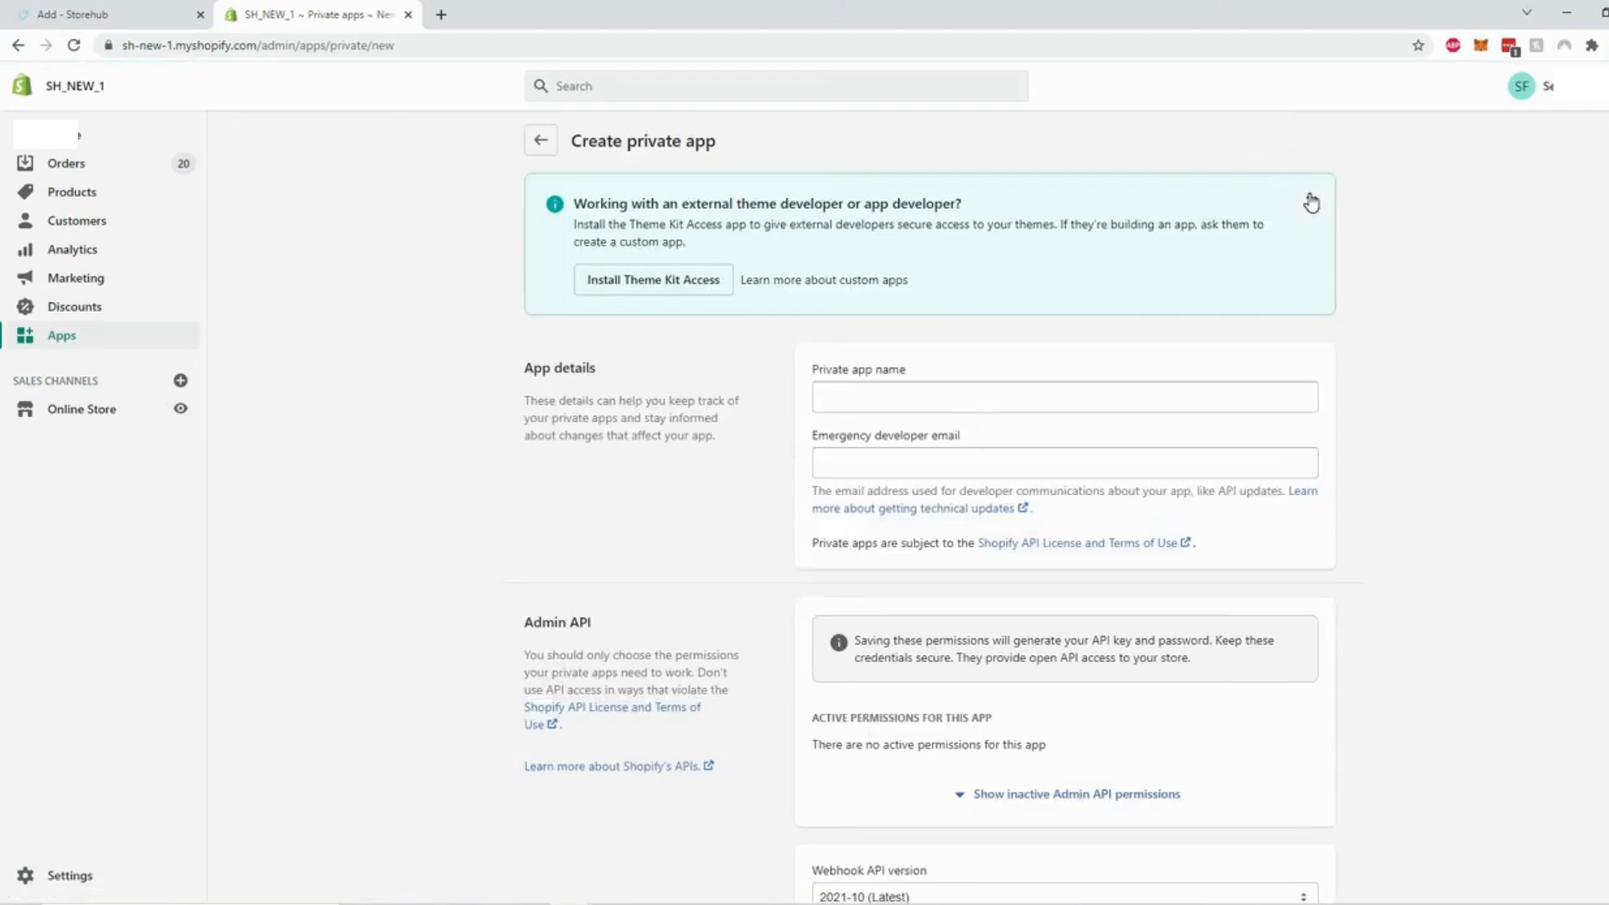
left_click(1311, 202)
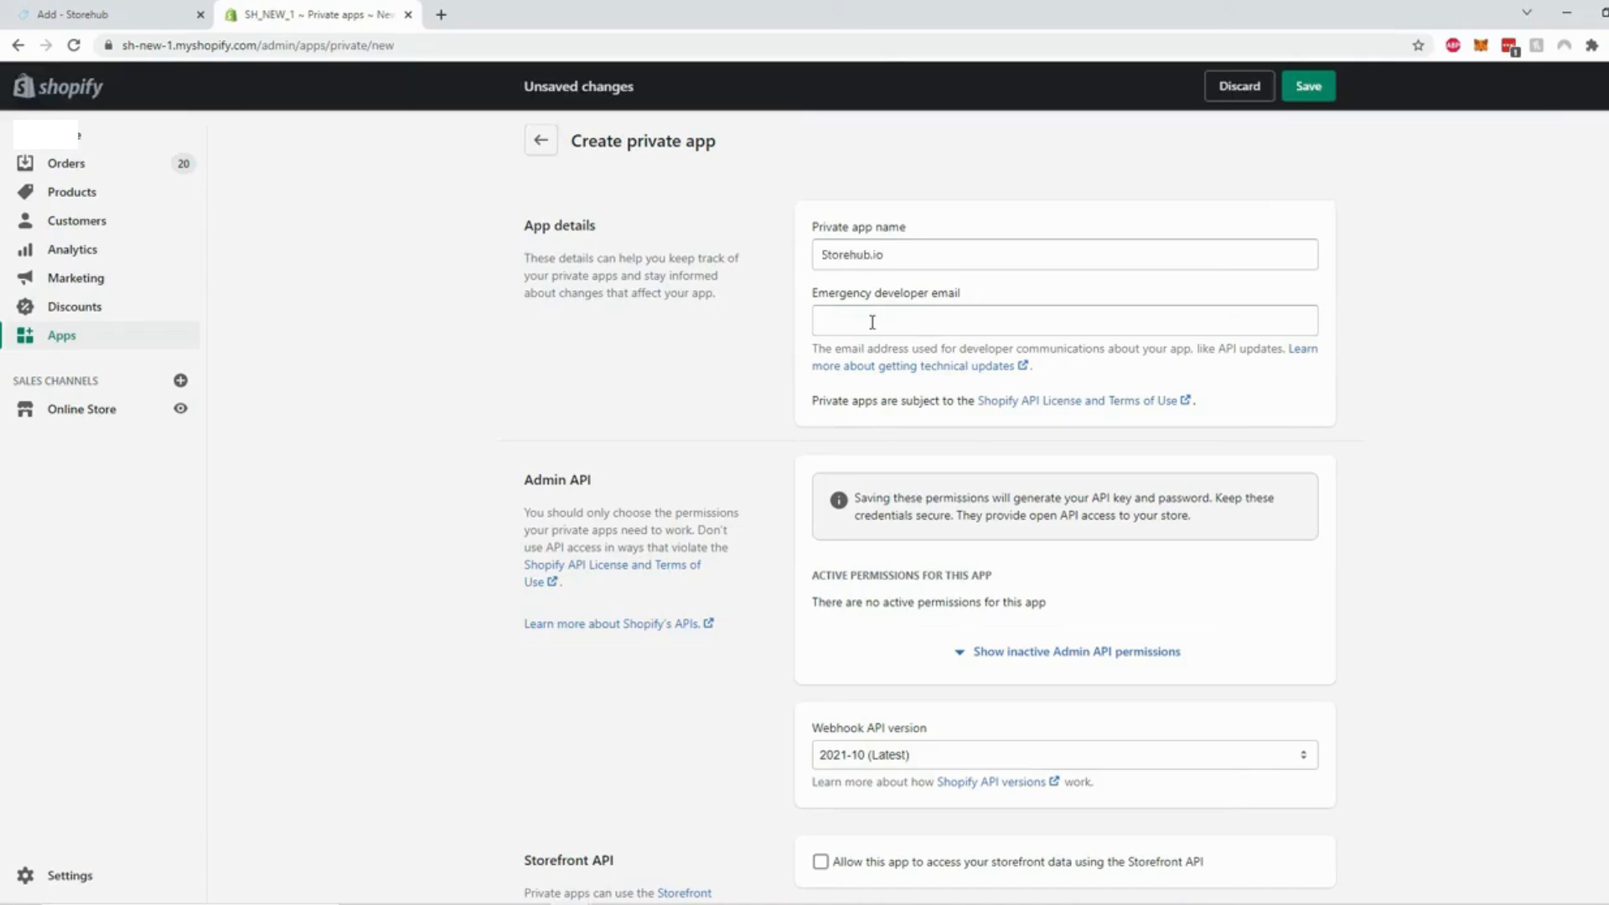
left_click(871, 322)
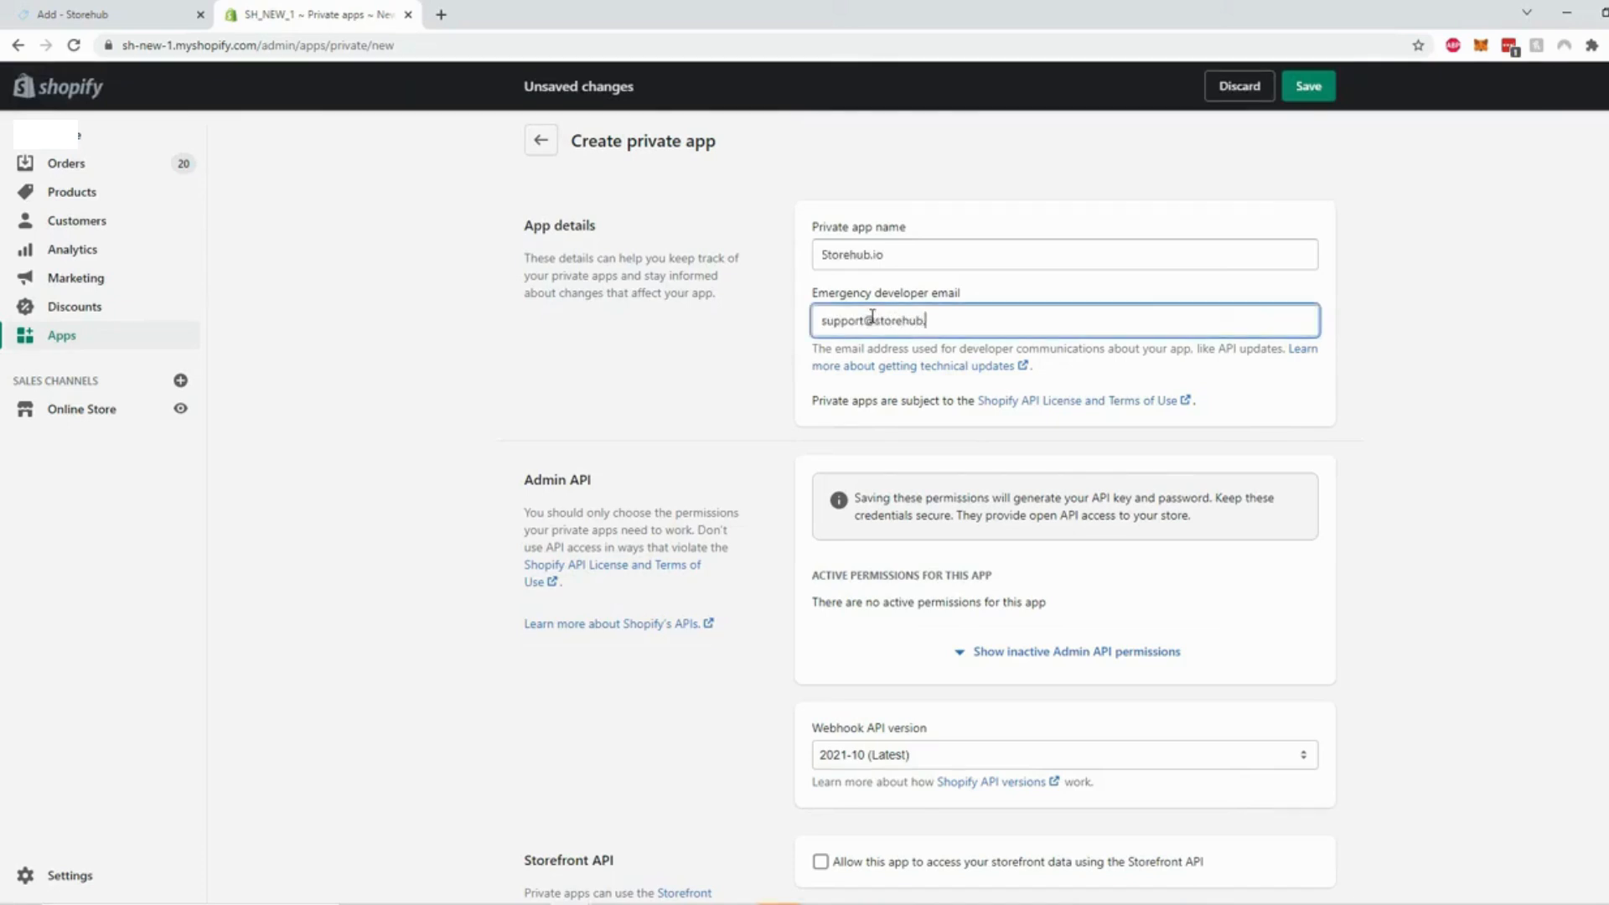
left_click(1207, 624)
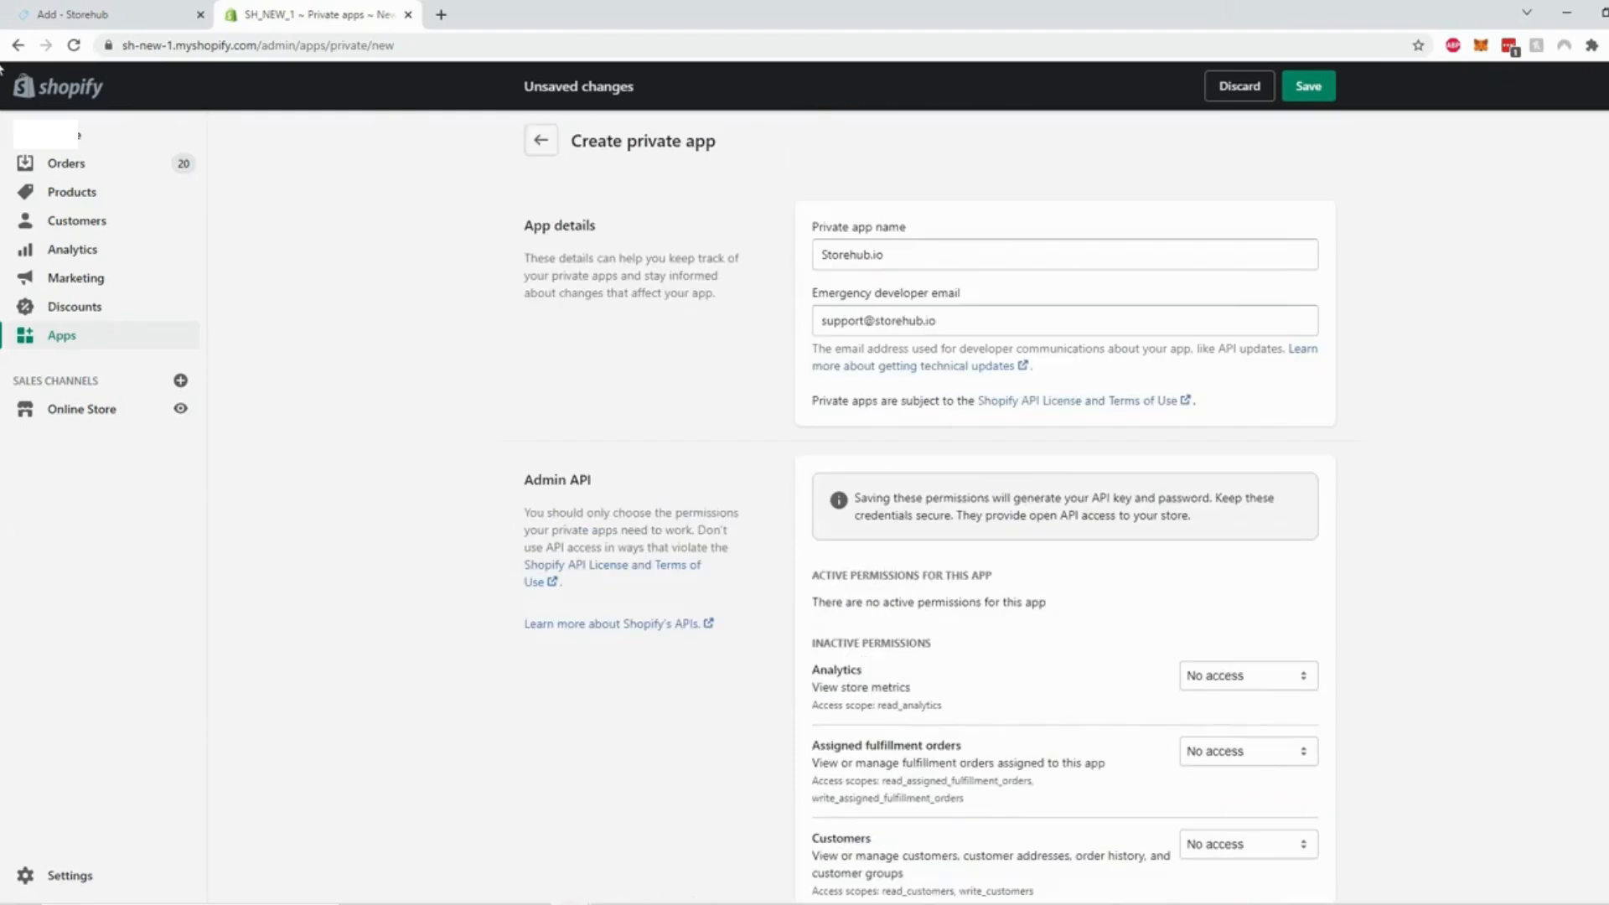
Grant the app Read and write Inventory access and save it
scroll(804, 503, "down", 4)
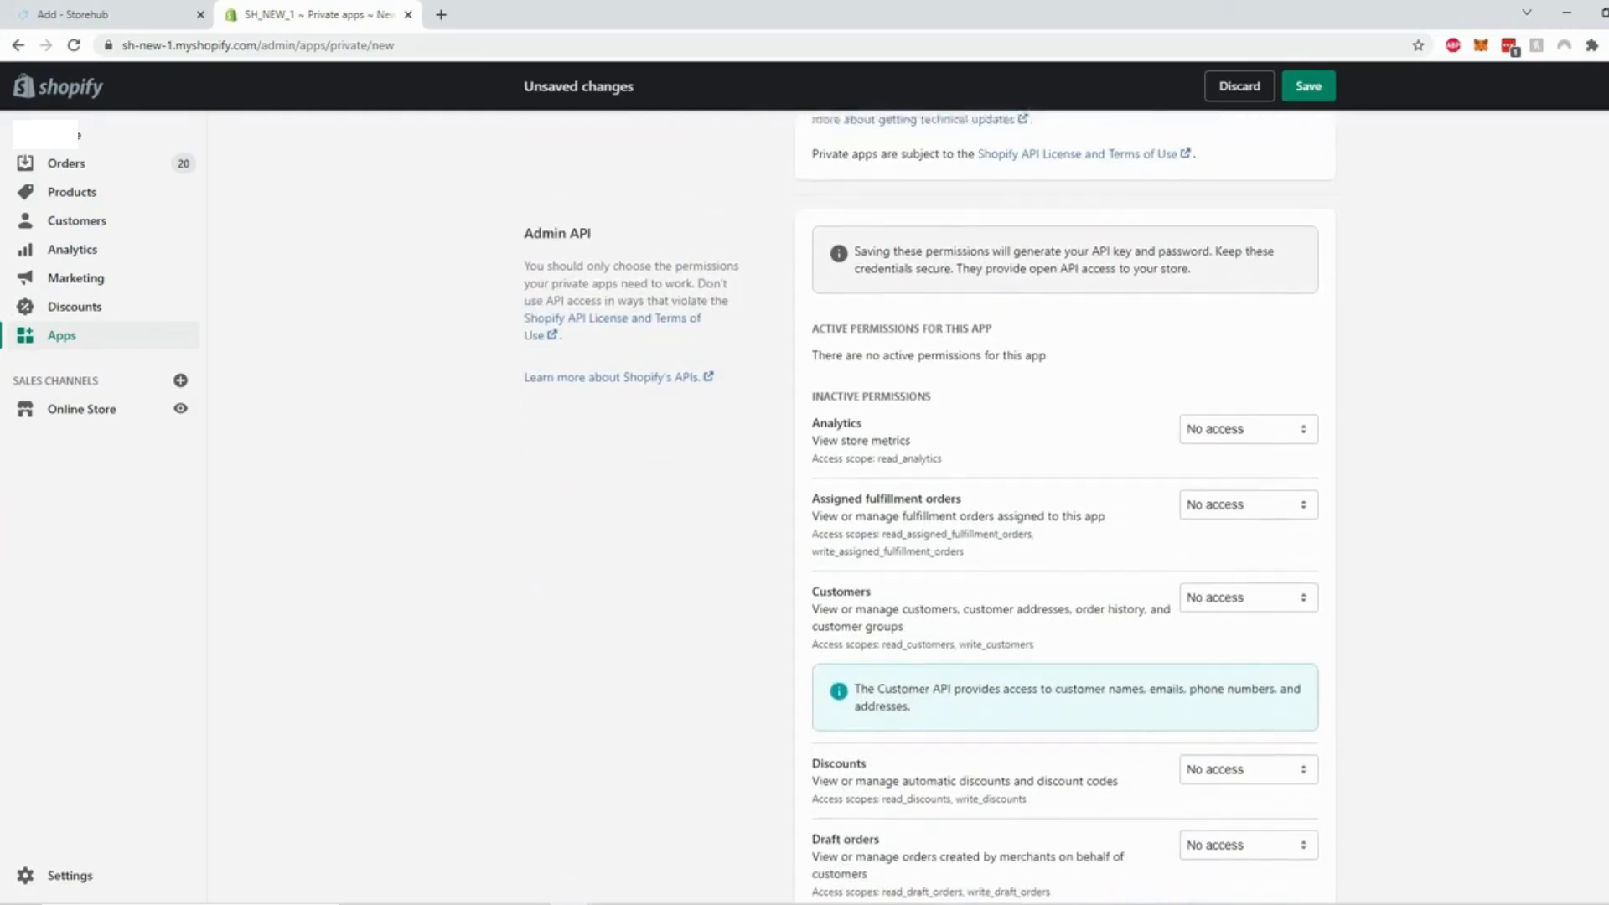
scroll(1006, 499, "up", 1)
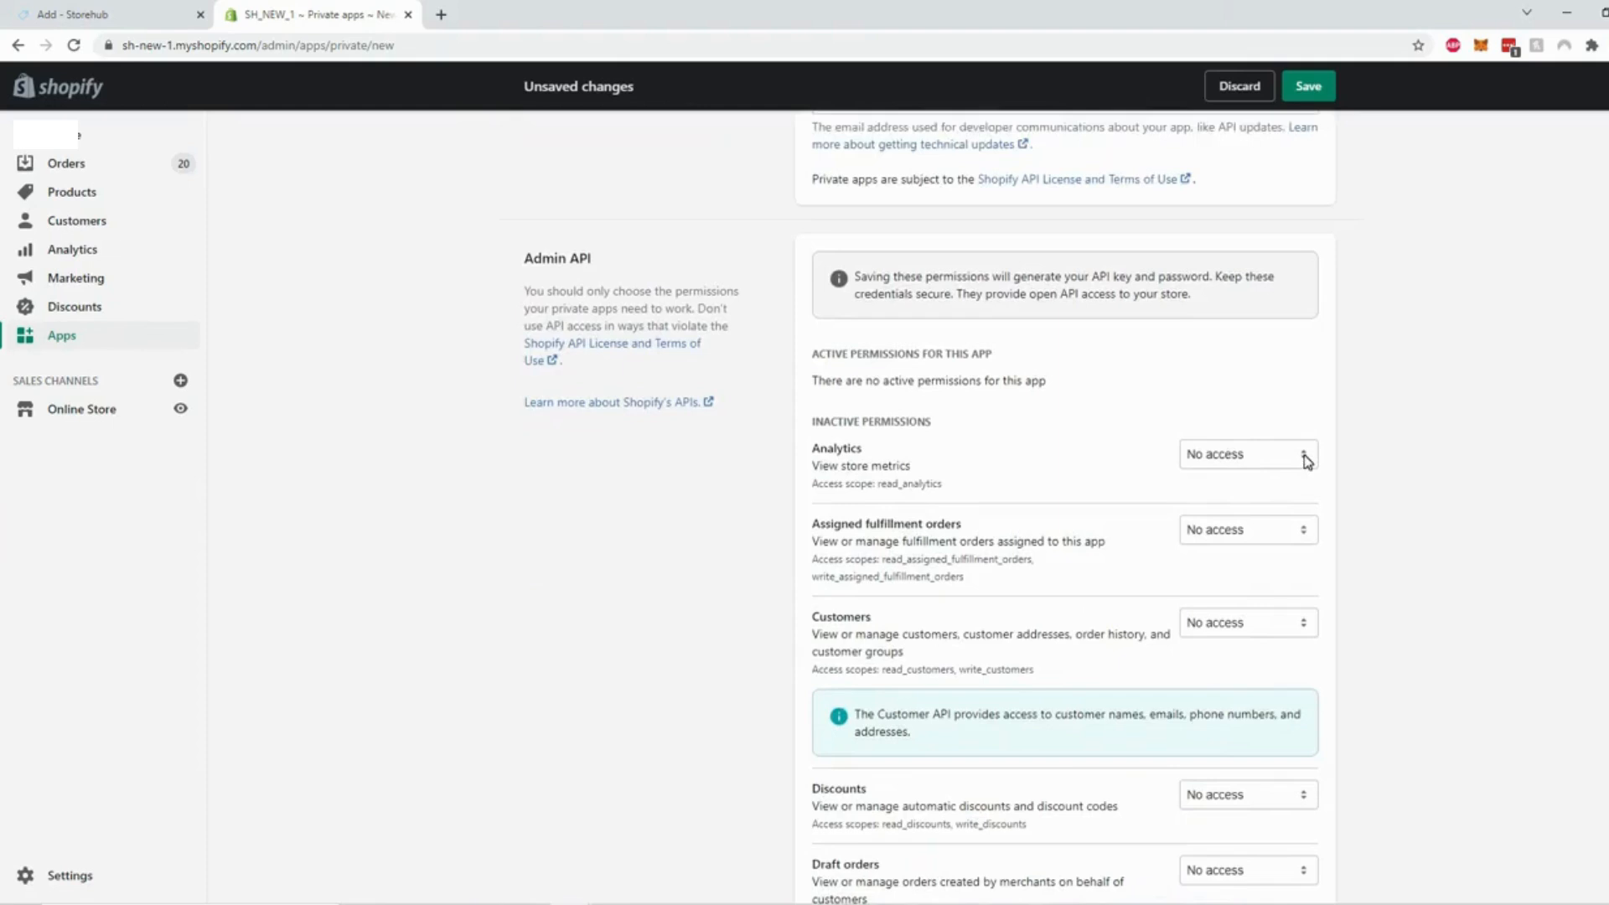
left_click(1108, 903)
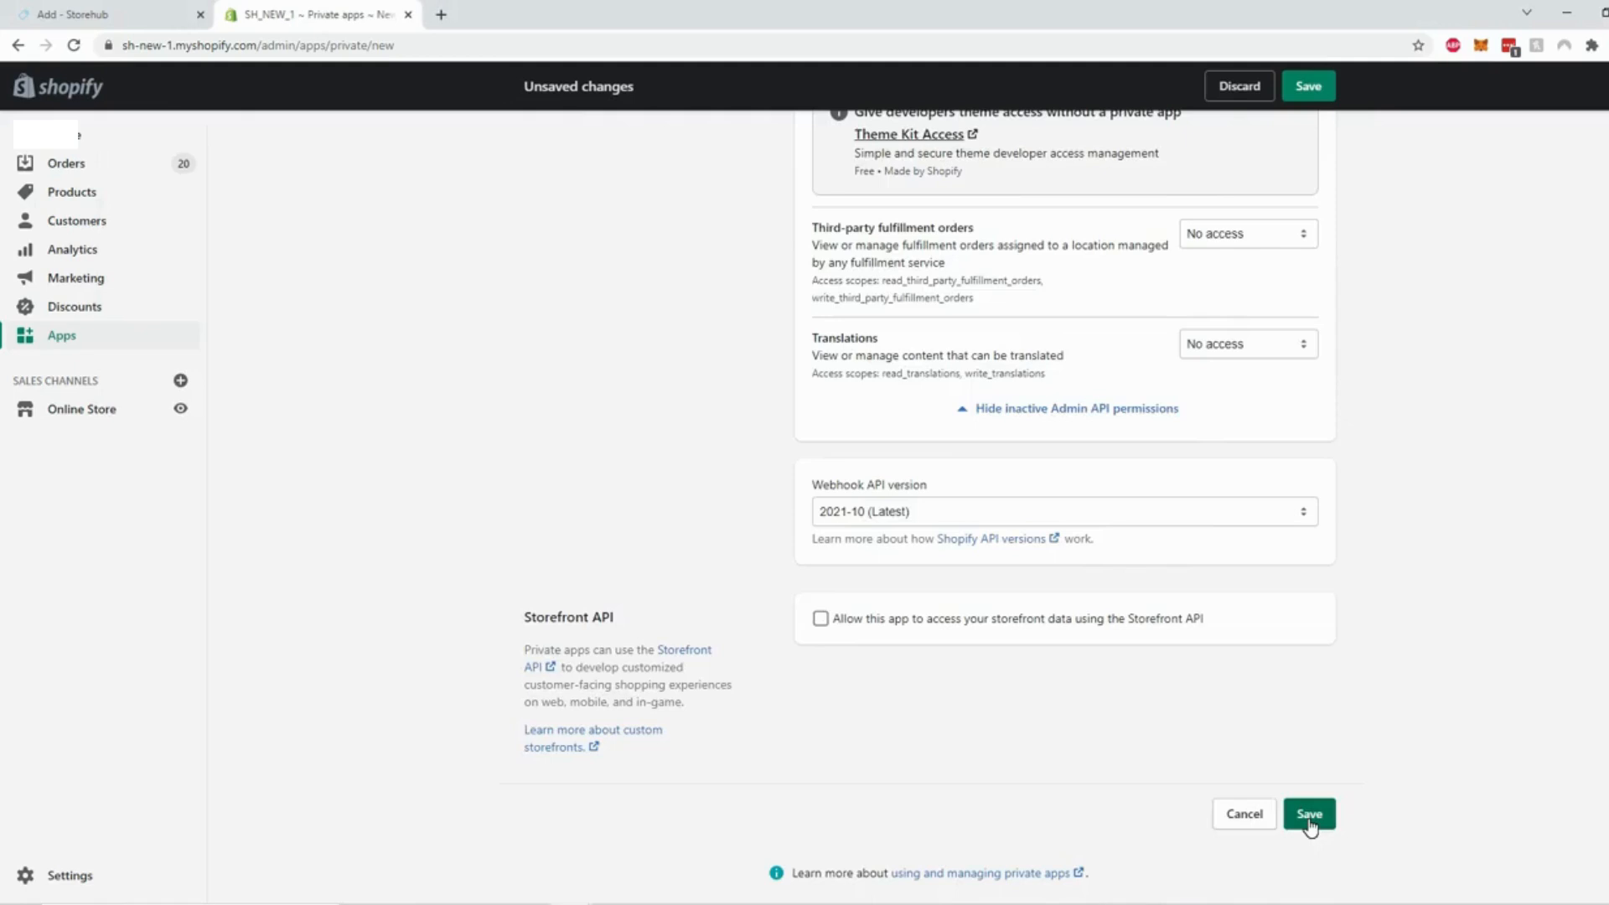
left_click(1310, 819)
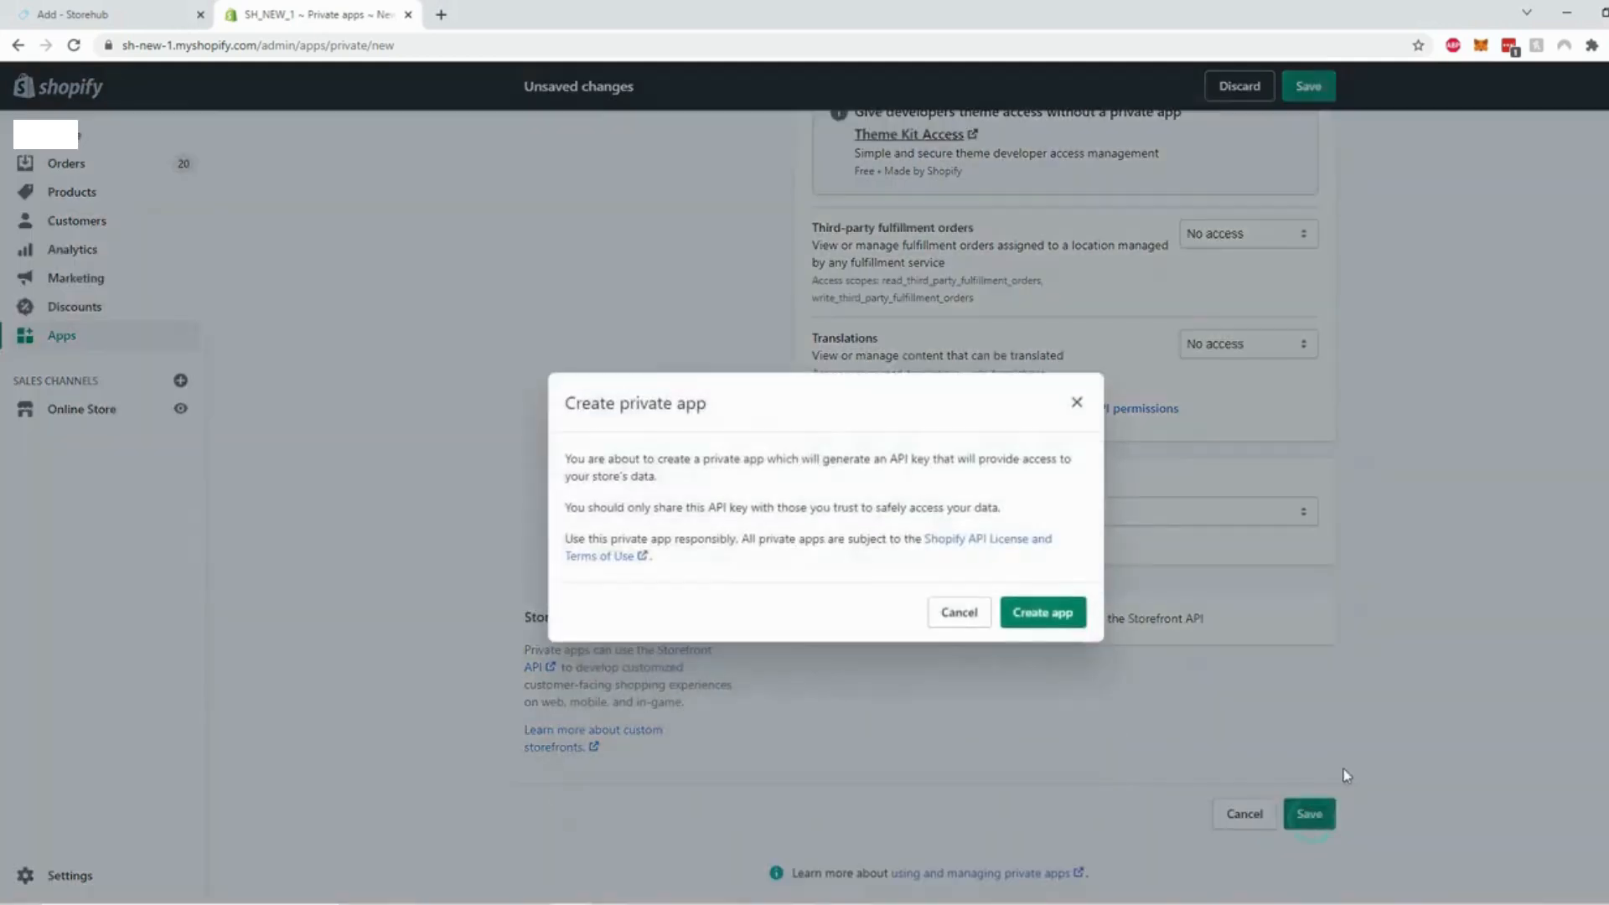
Confirm Create app, review the generated Admin API key, password and shared secret, then return to Storehub
left_click(1043, 614)
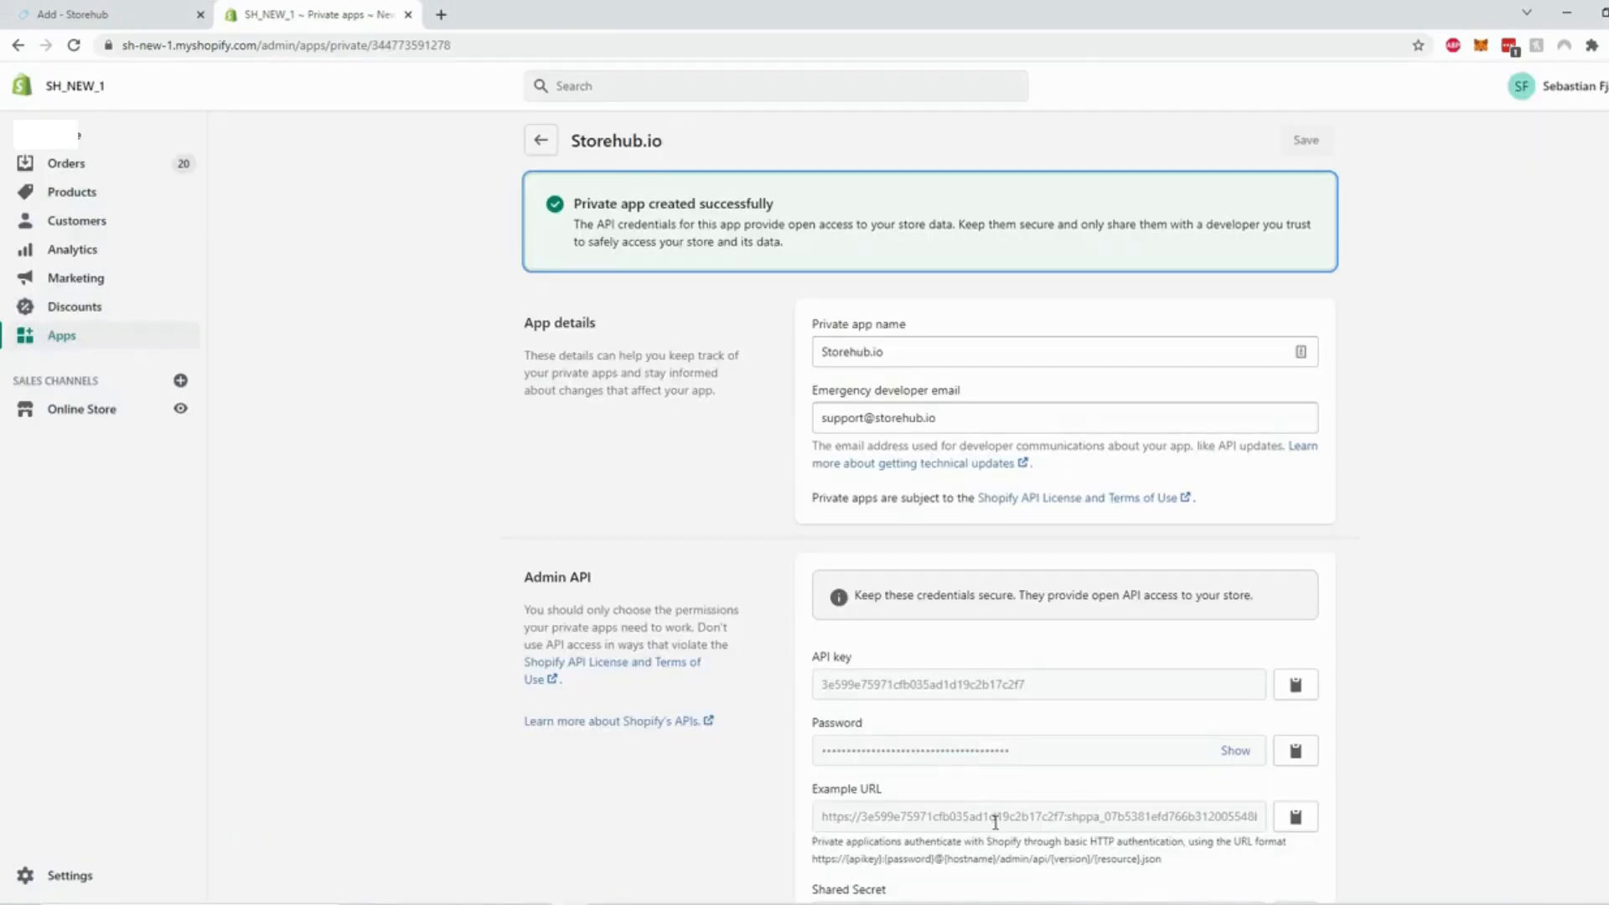
scroll(1561, 367, "down", 2)
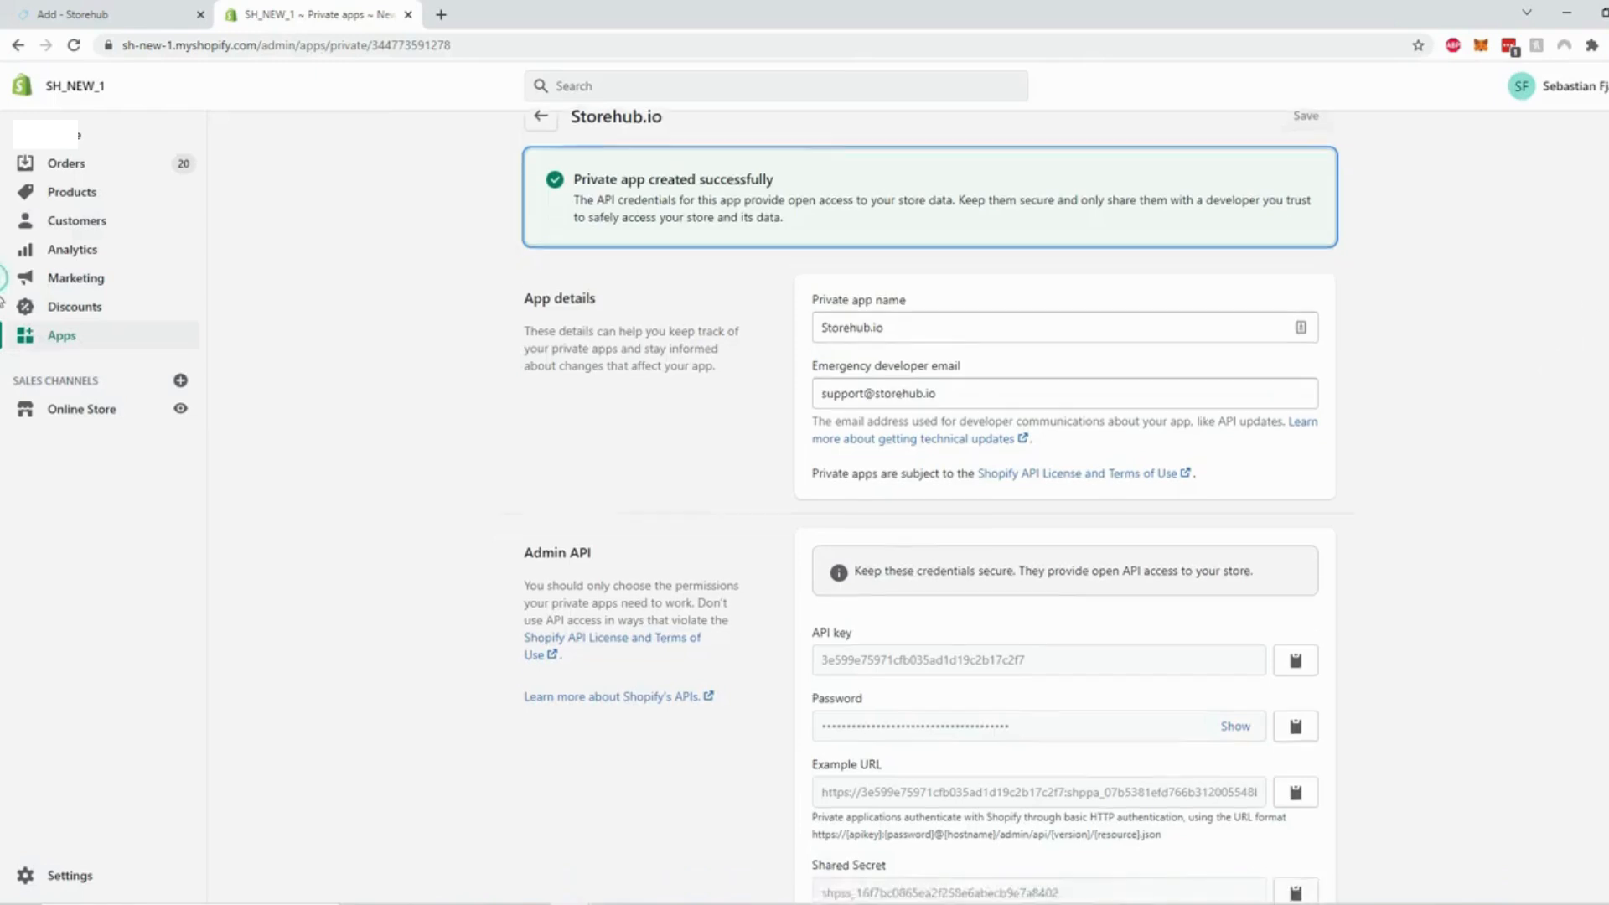
scroll(804, 502, "down", 1)
scroll(17, 335, "up", 5)
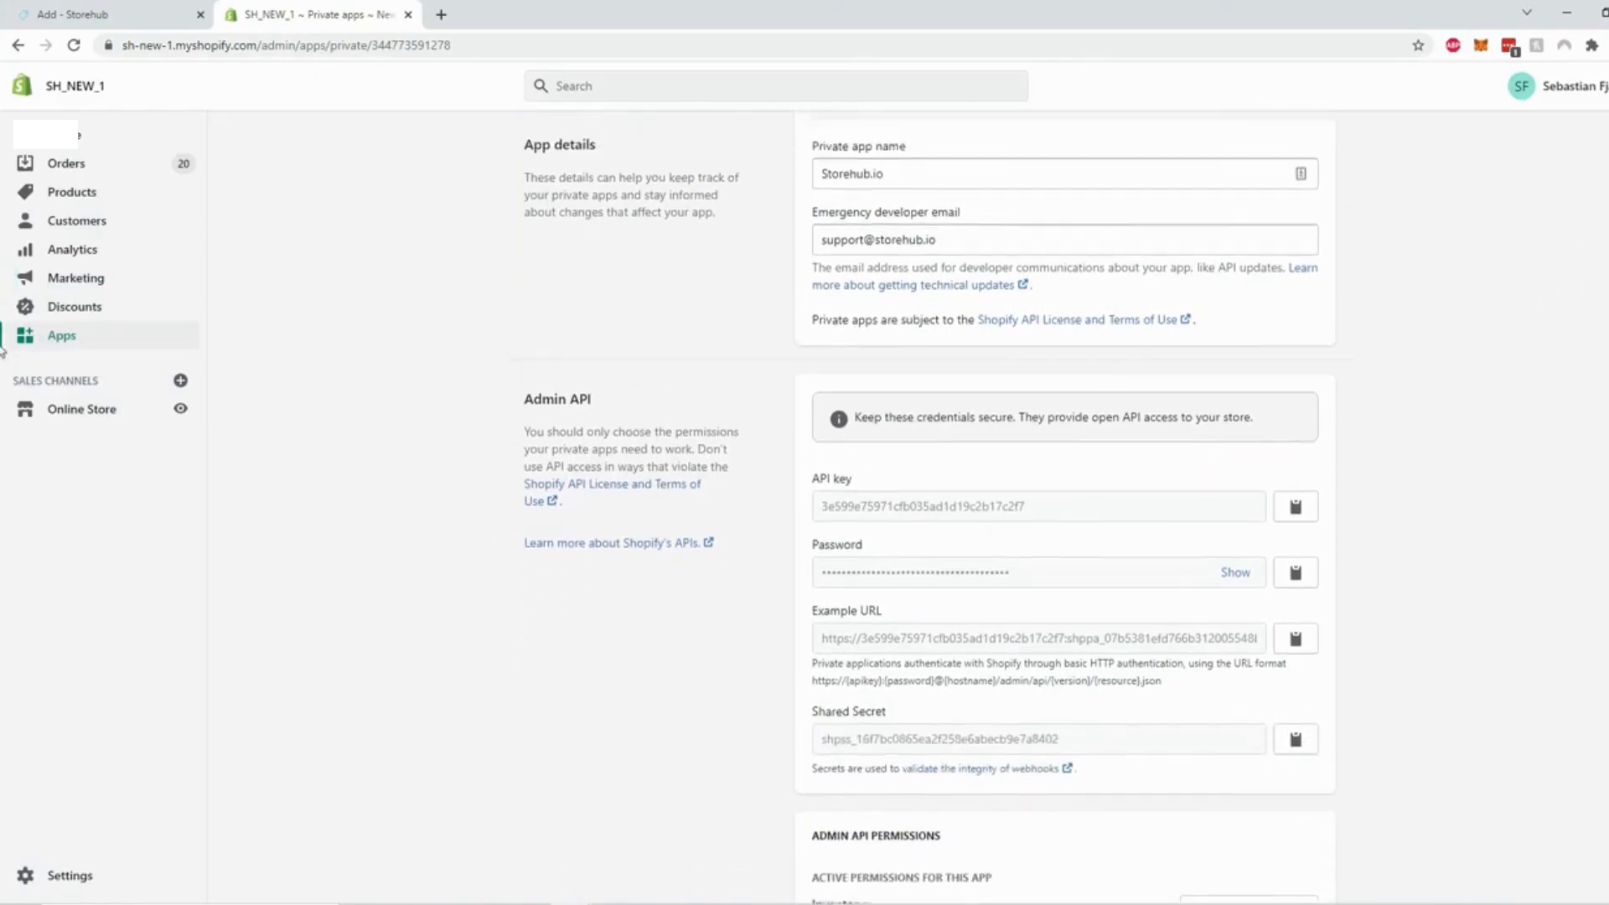
scroll(6, 358, "down", 4)
scroll(6, 358, "down", 1)
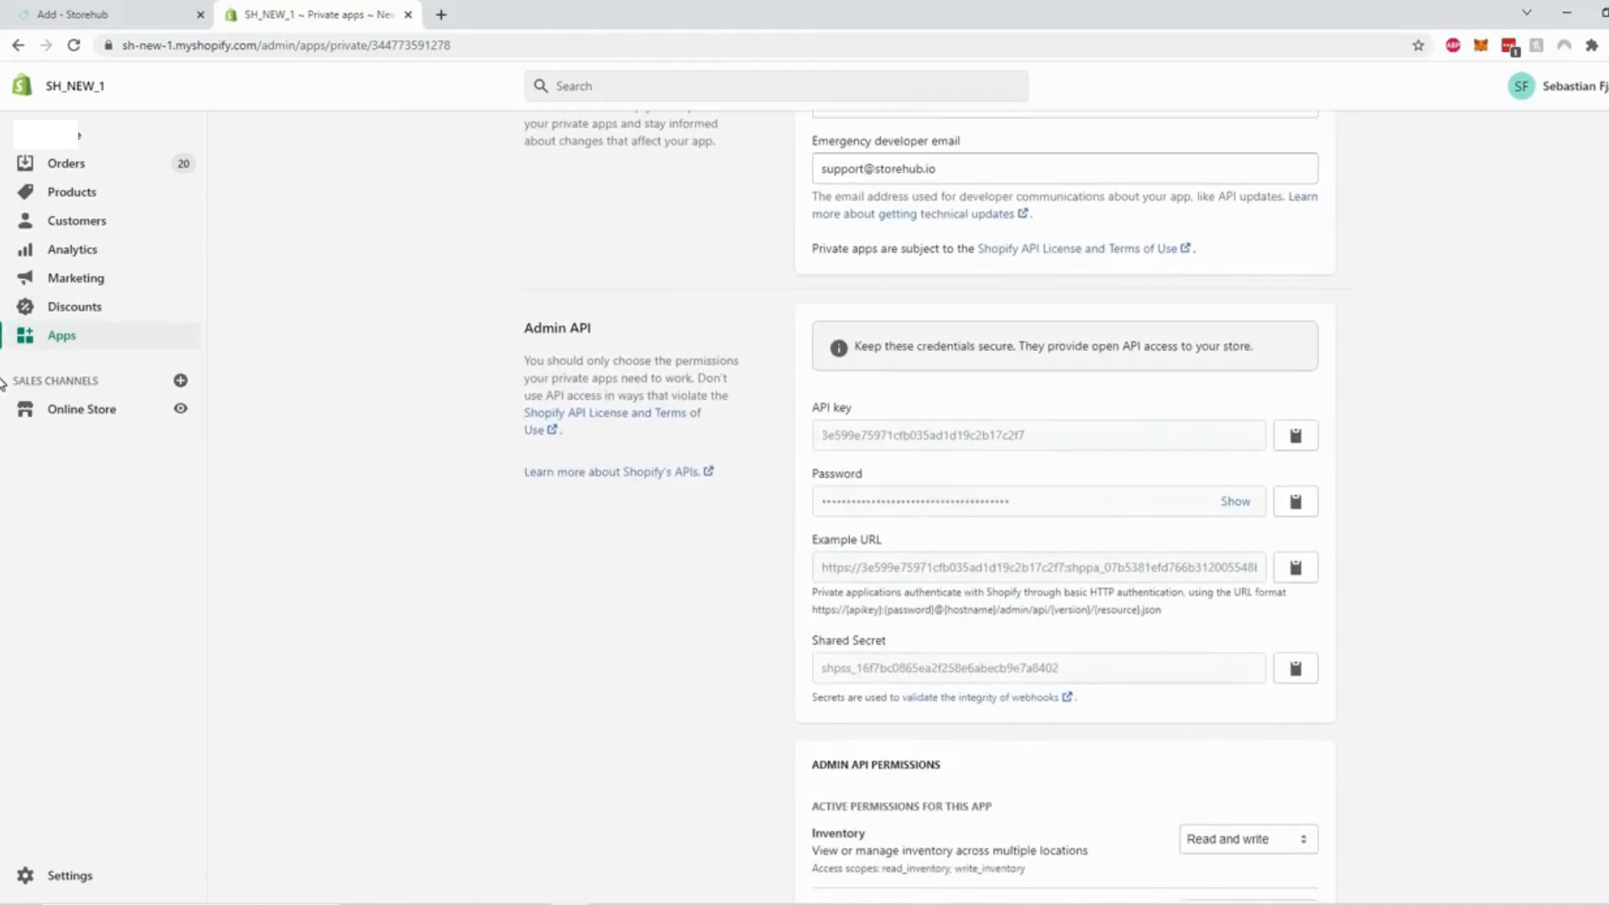
left_click(133, 17)
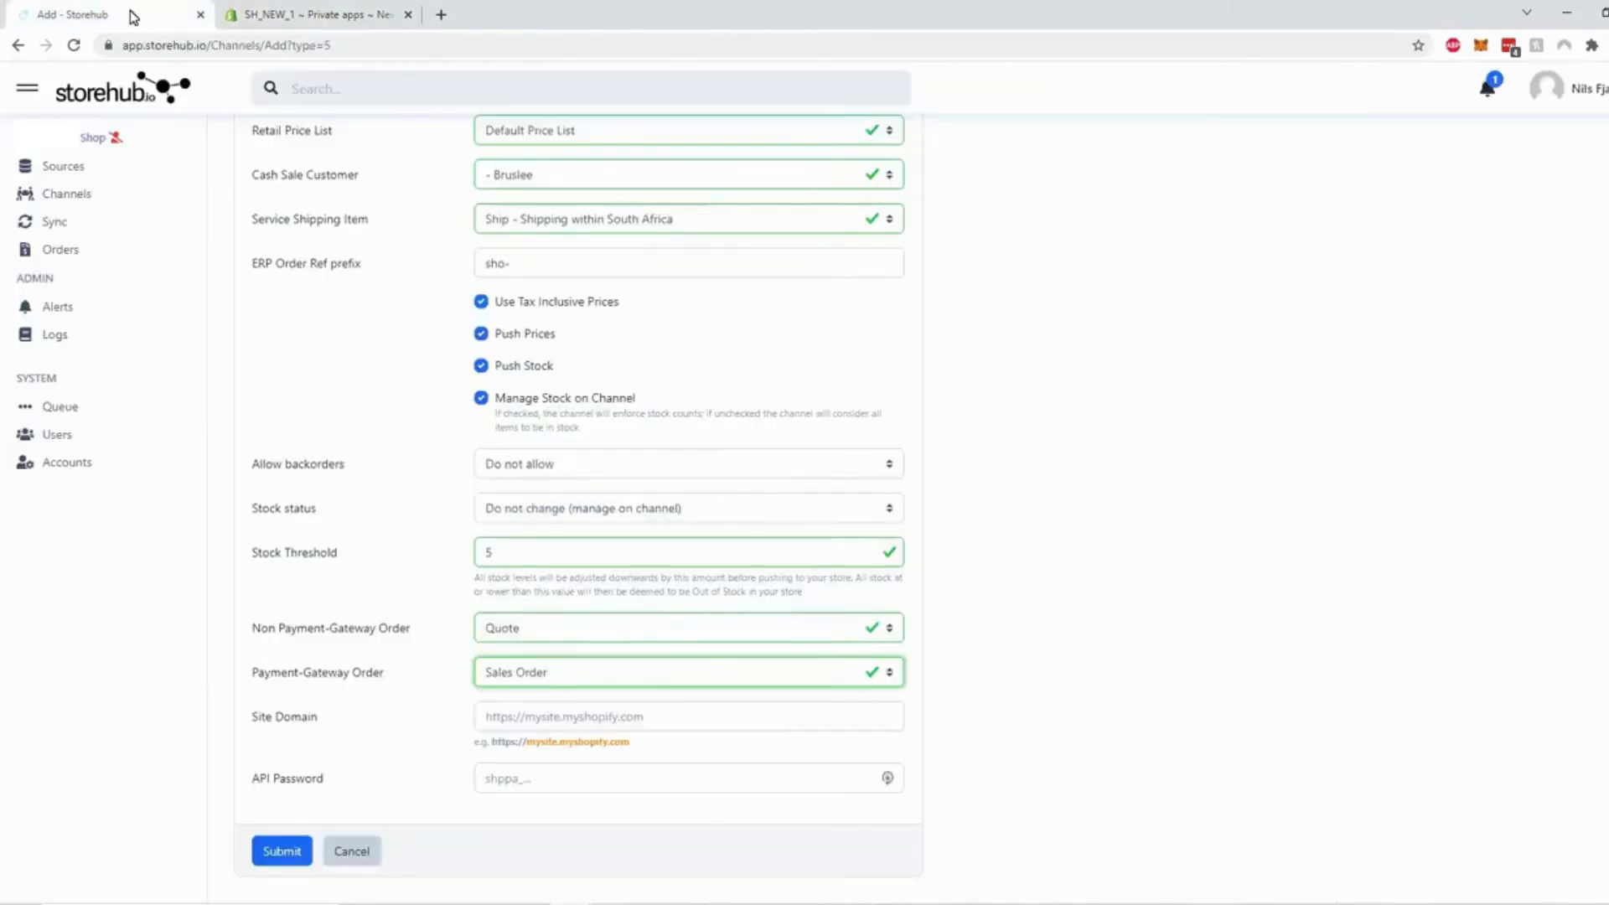
left_click(331, 14)
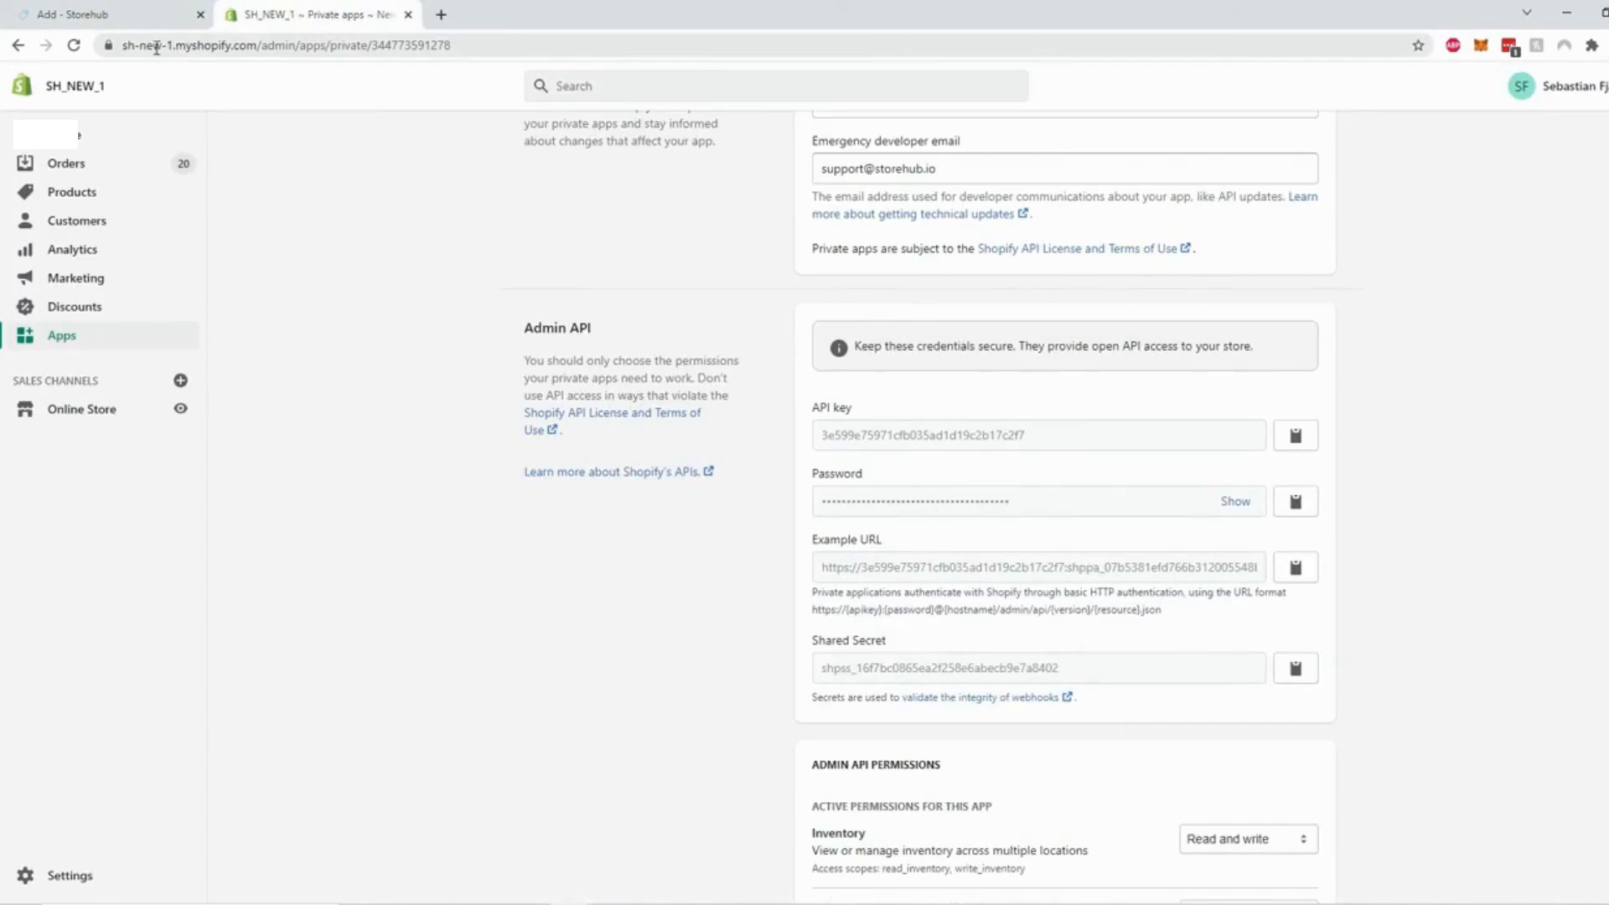
left_click(111, 44)
left_click(127, 44)
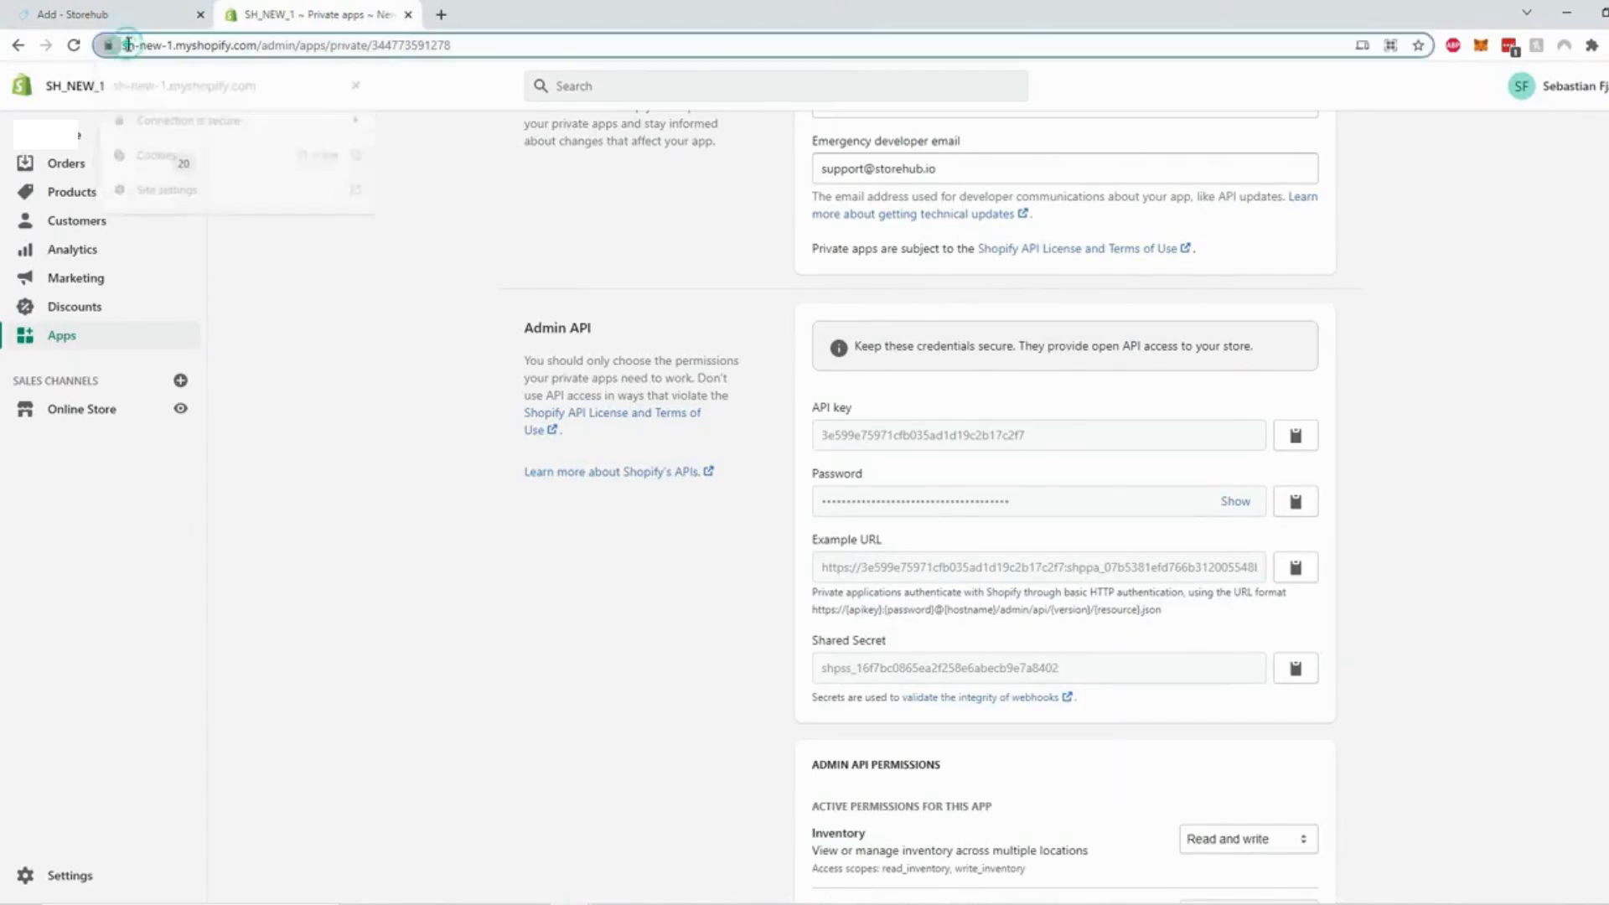
left_click(251, 46)
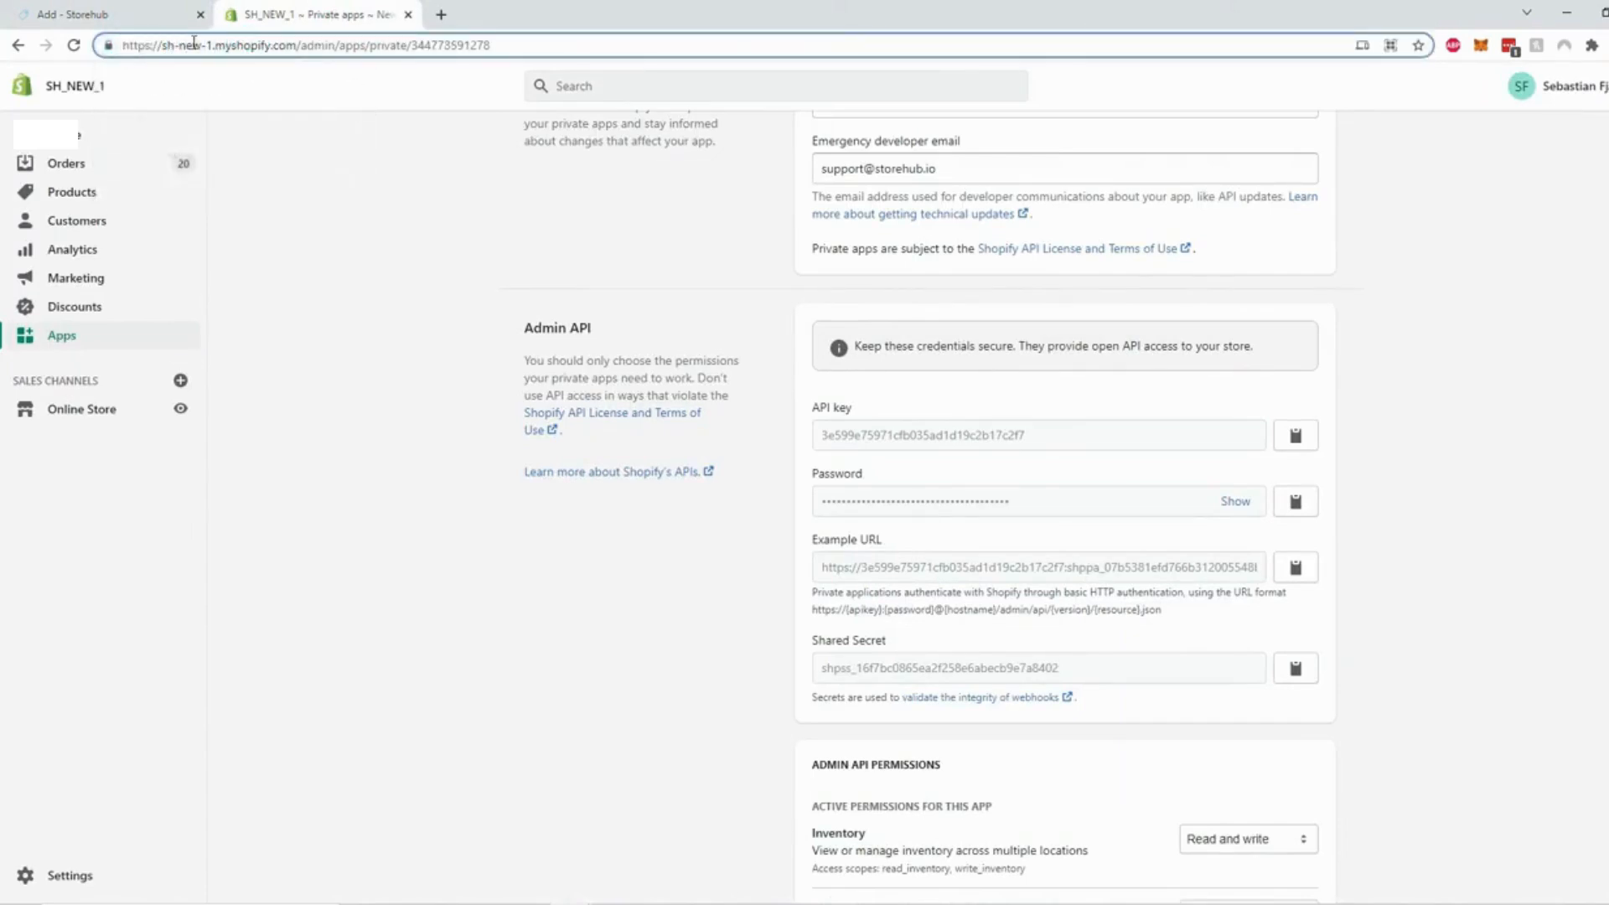
left_click_drag(123, 46, 287, 60)
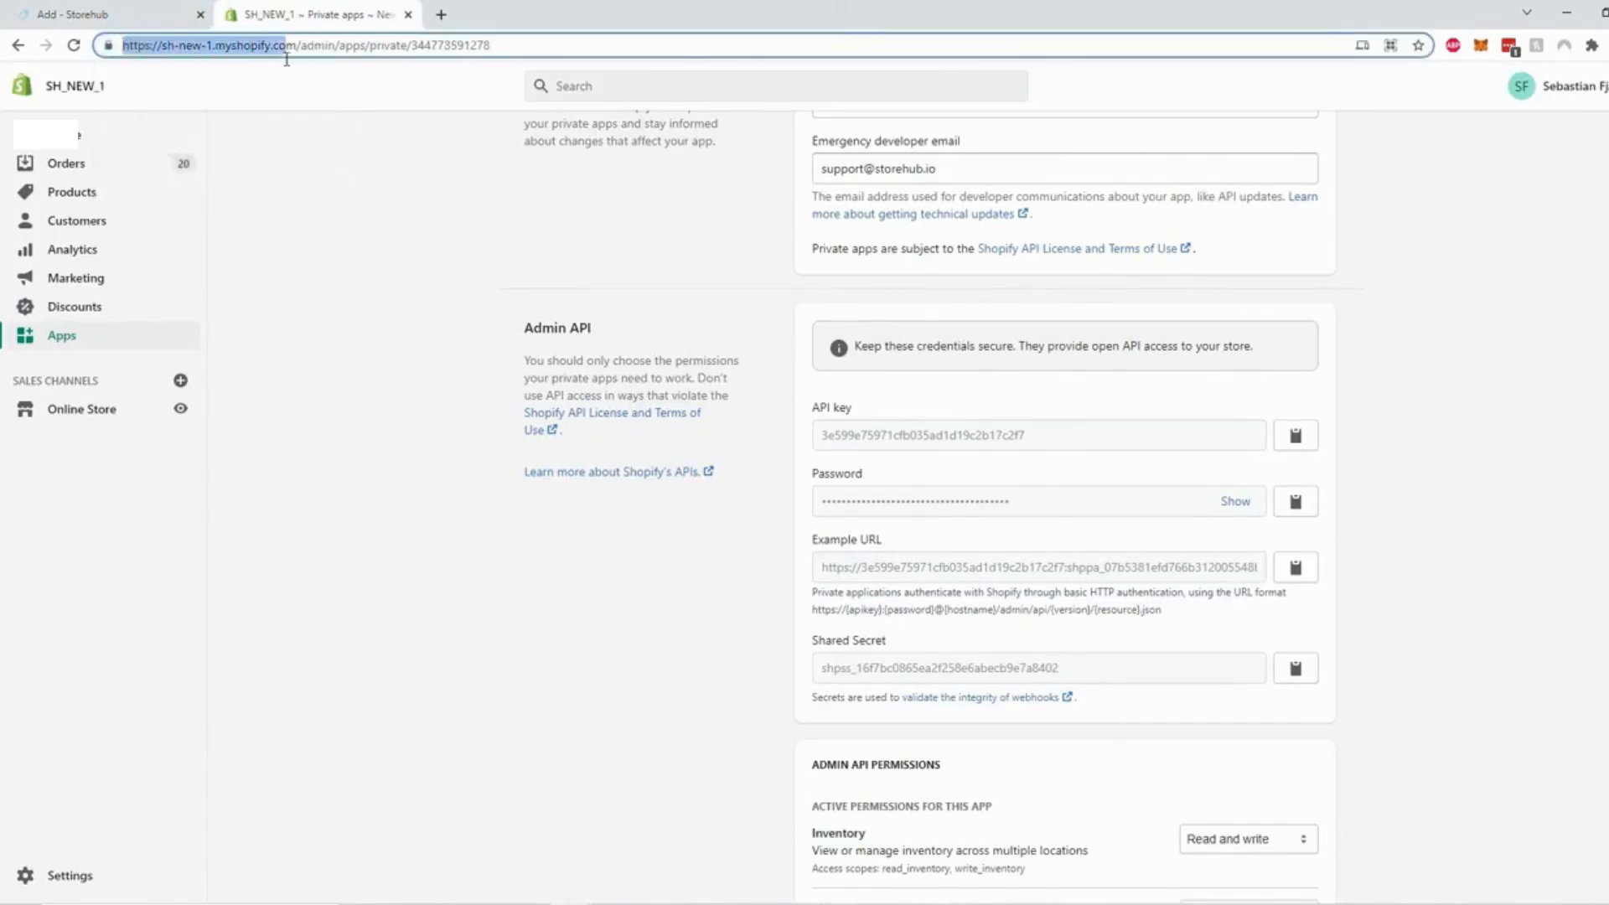
left_click_drag(287, 59, 297, 58)
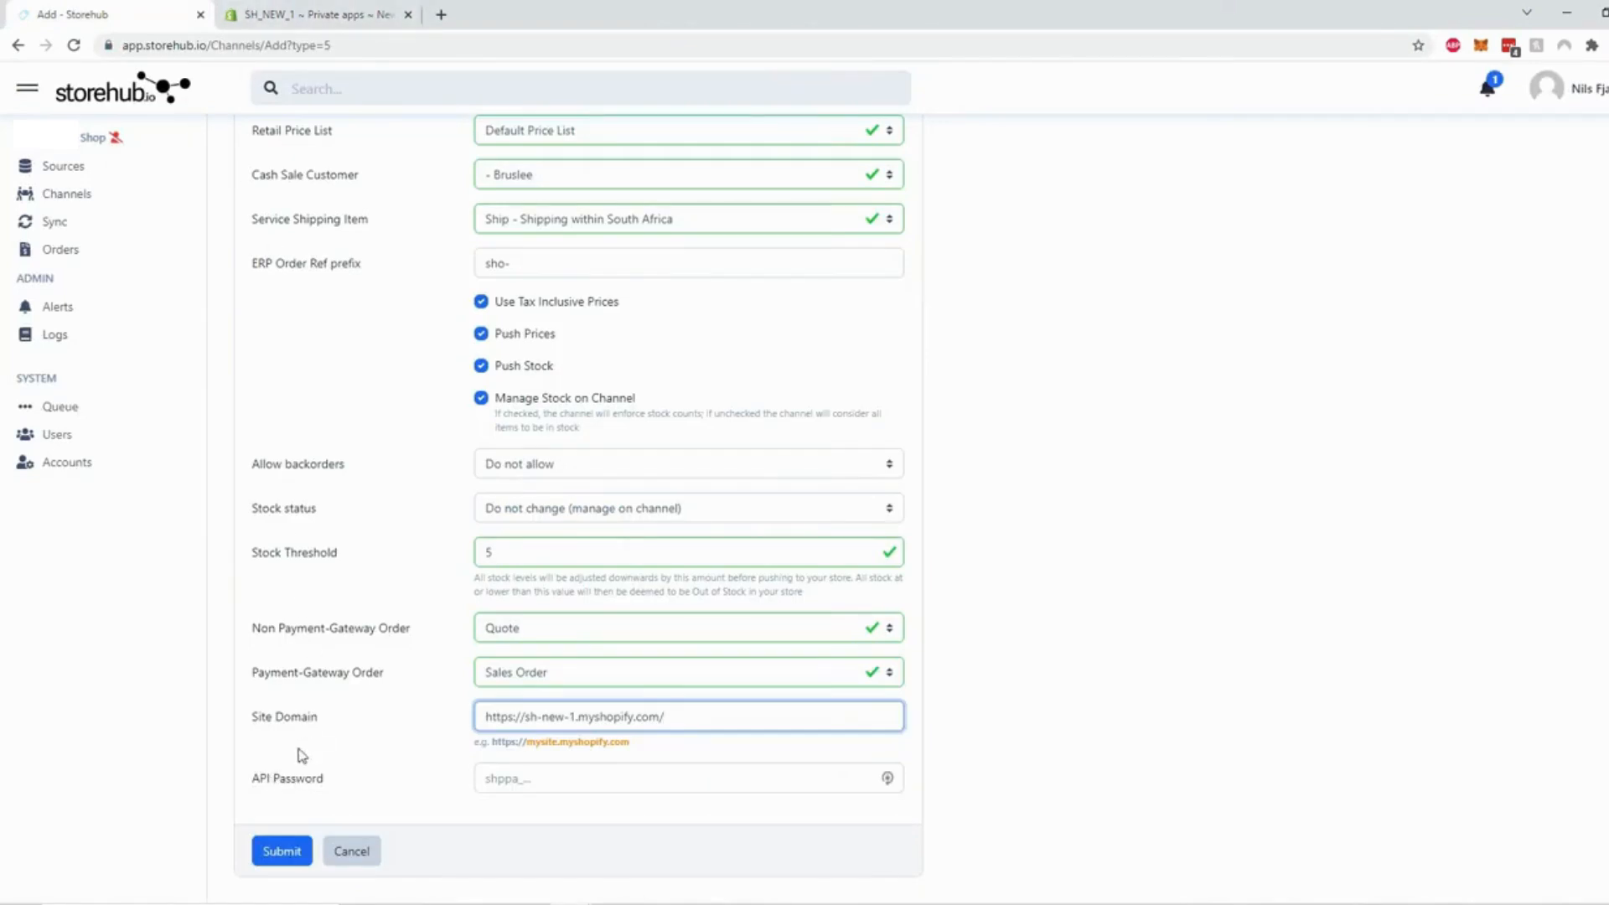
Copy the private app's API password and paste it into Storehub's API Password field
left_click(315, 17)
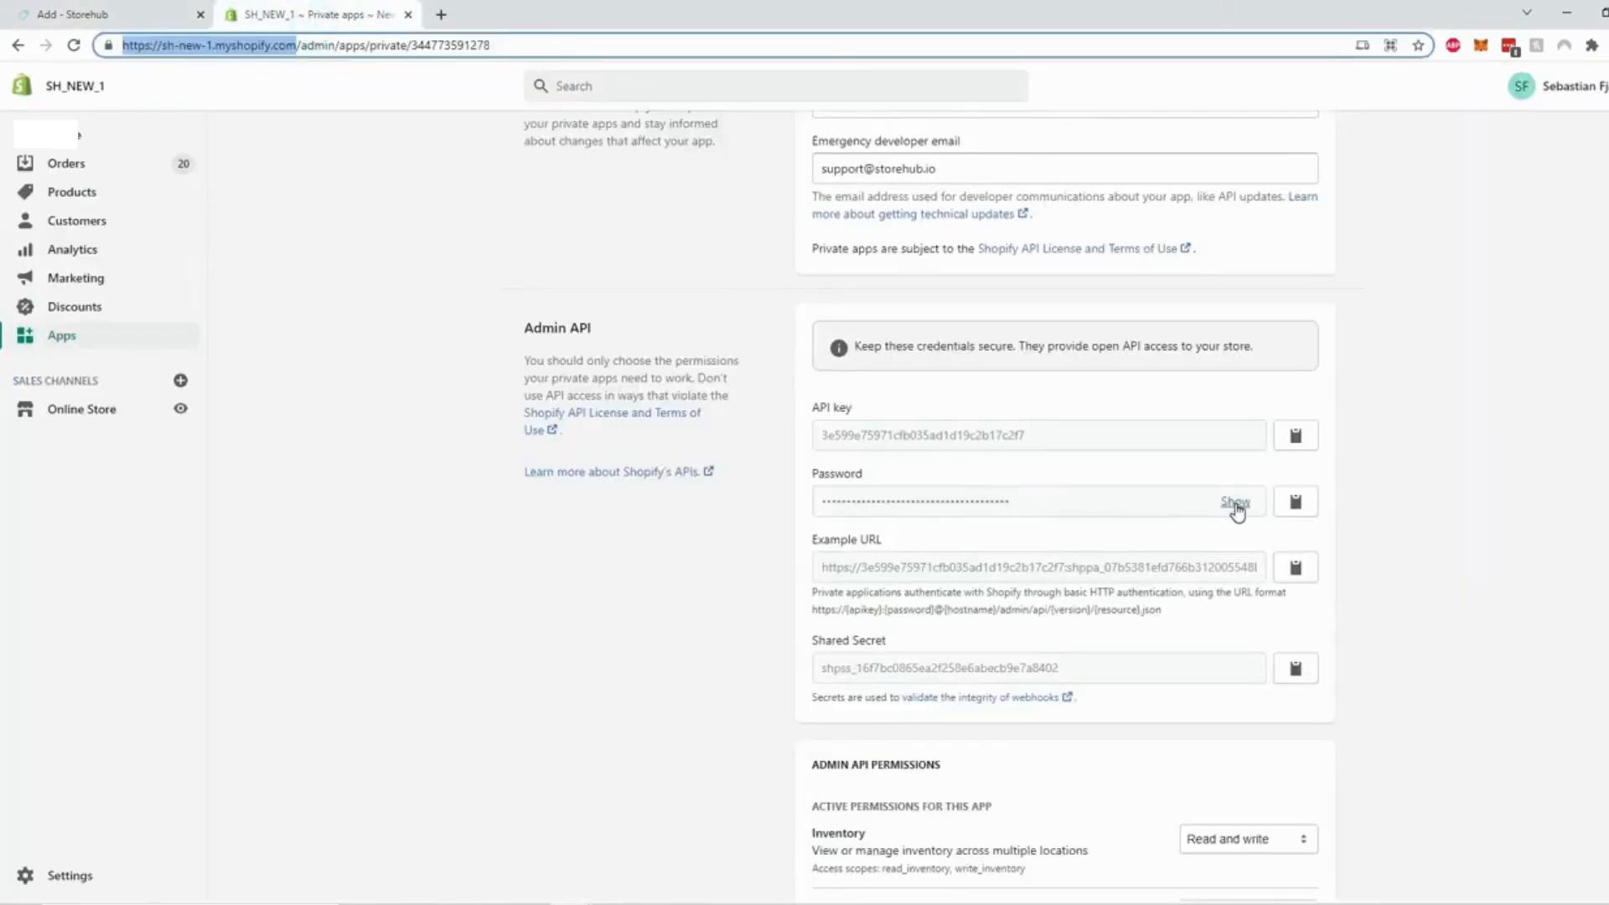
left_click(1295, 501)
left_click(76, 14)
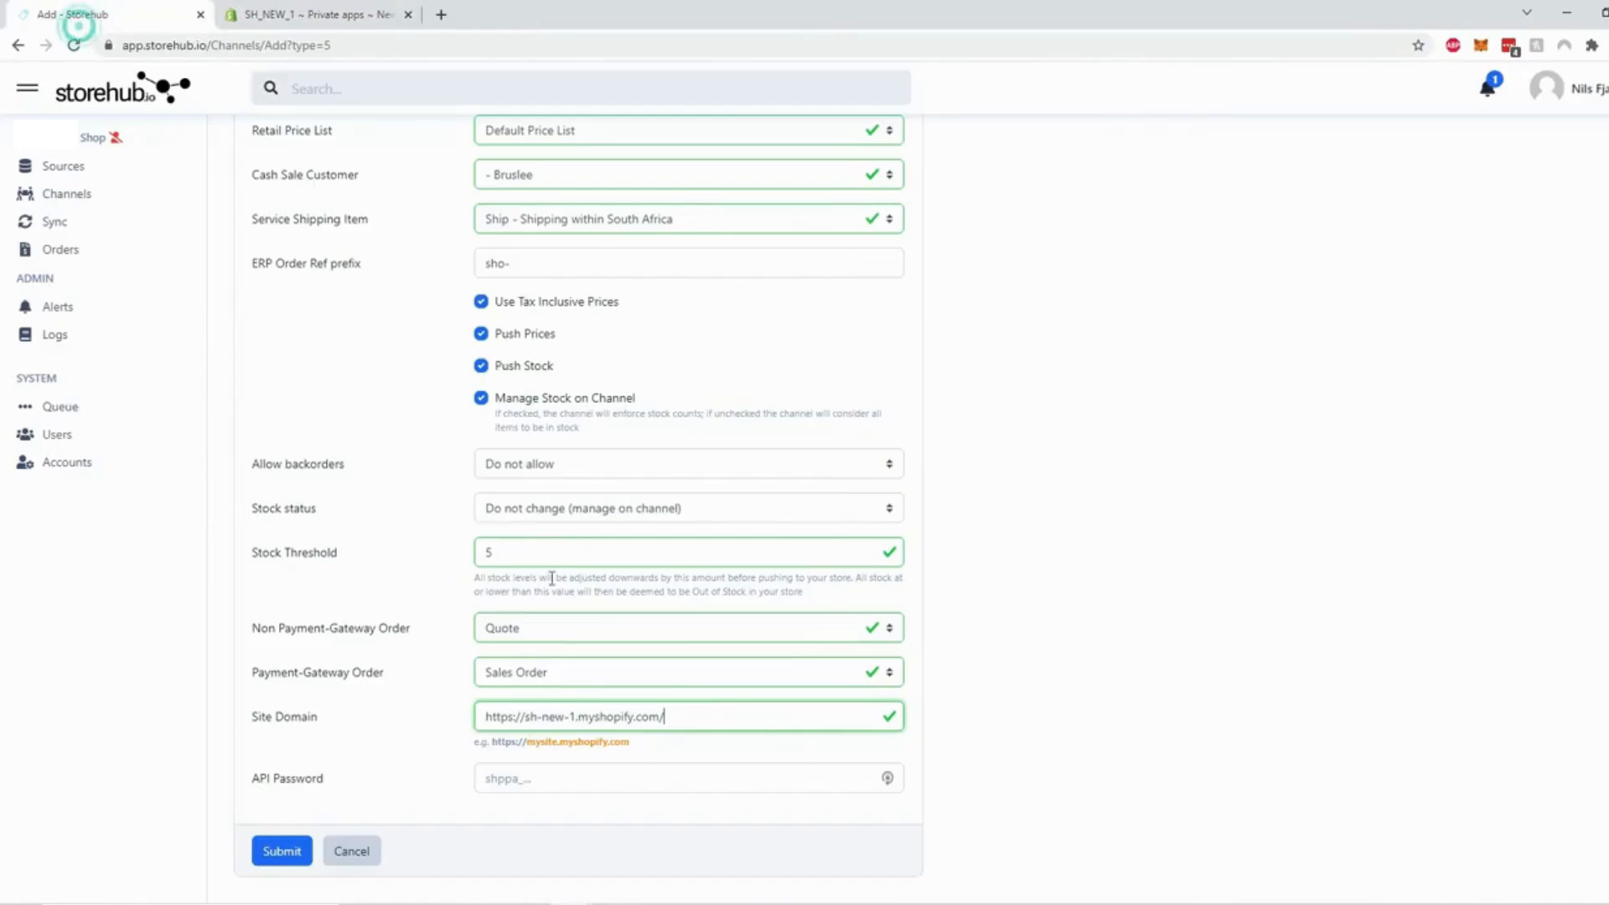
left_click(540, 772)
key("ctrl+v")
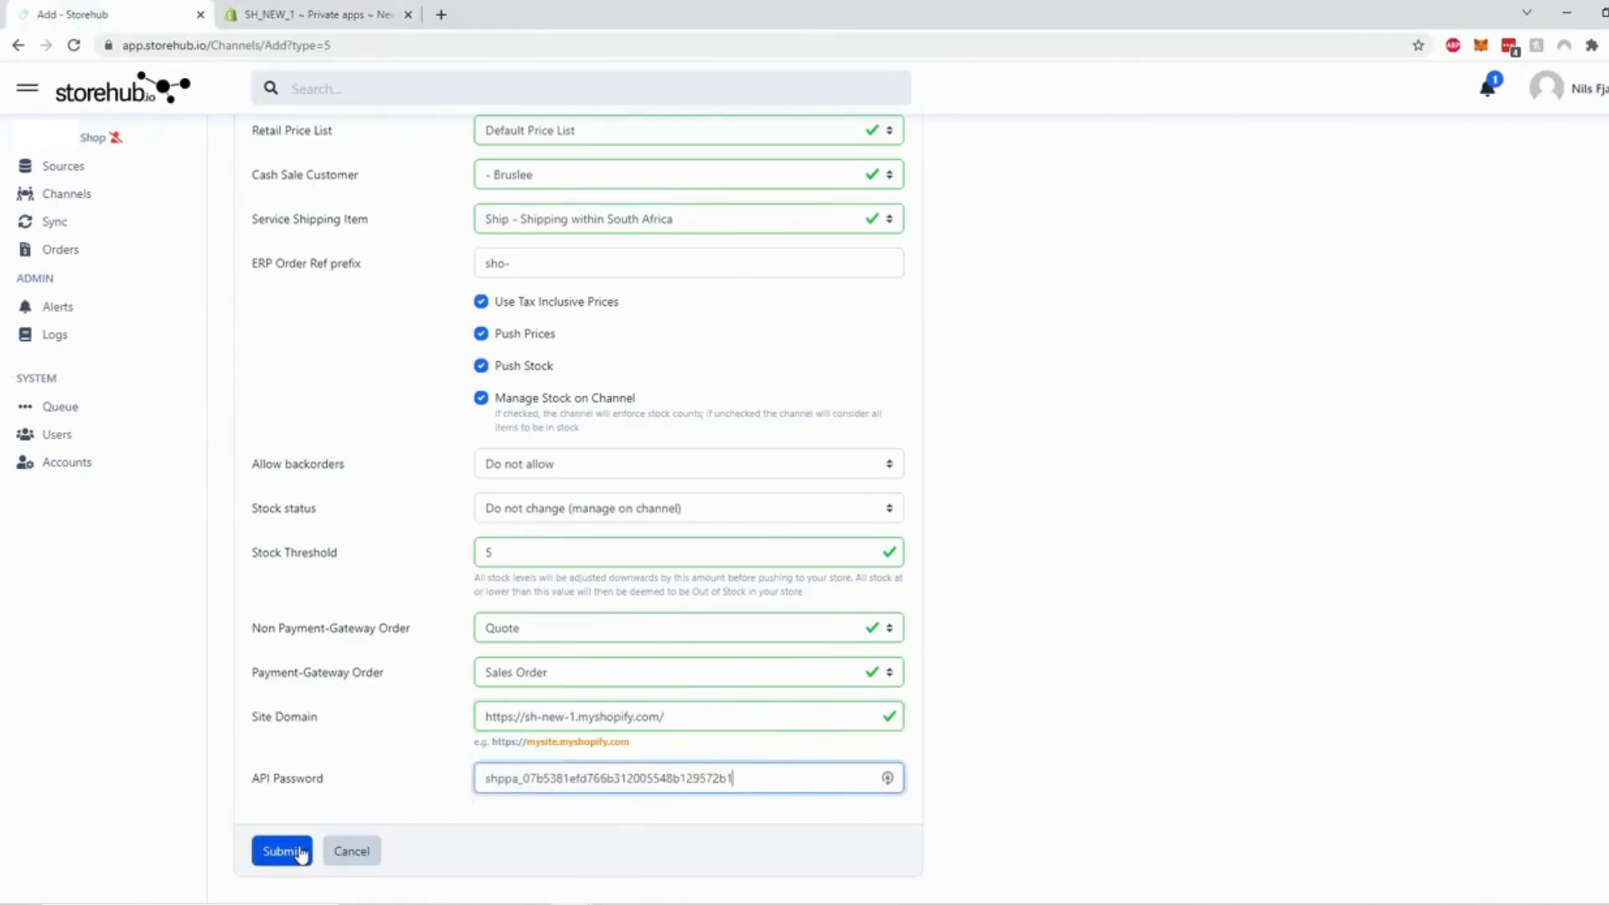